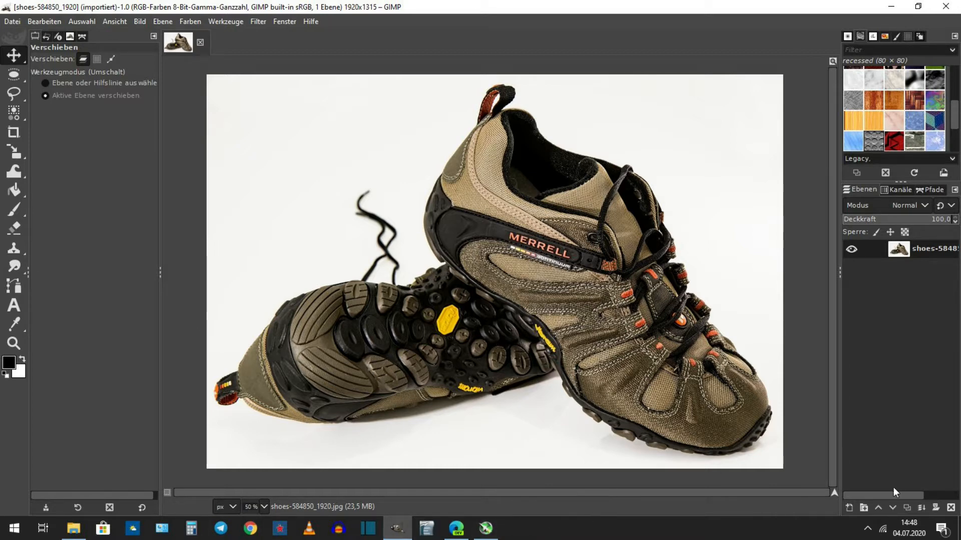
Step: Duplicate the shoe photo layer and hide the original layer
{"action": "left_click", "coordinate": [906, 508]}
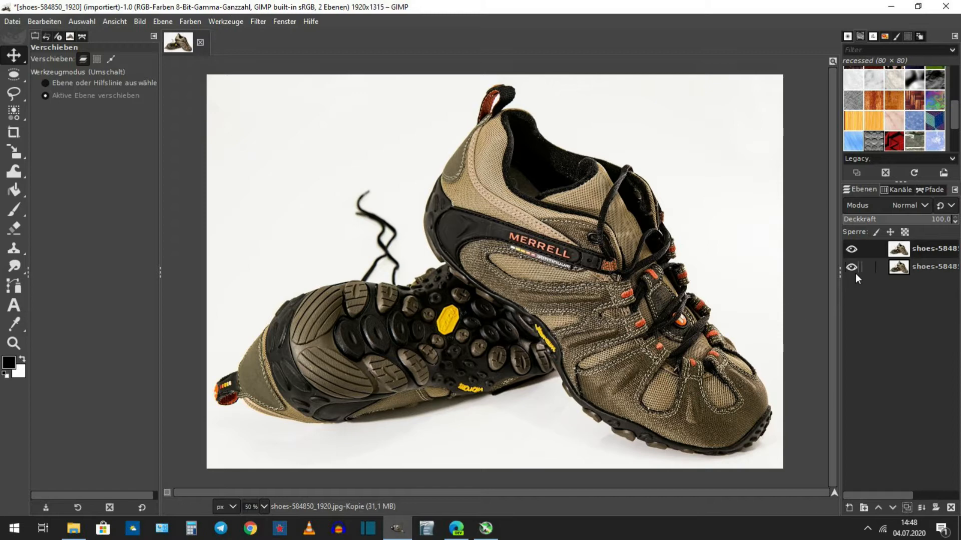
{"action": "left_click", "coordinate": [851, 268]}
{"action": "right_click", "coordinate": [15, 149]}
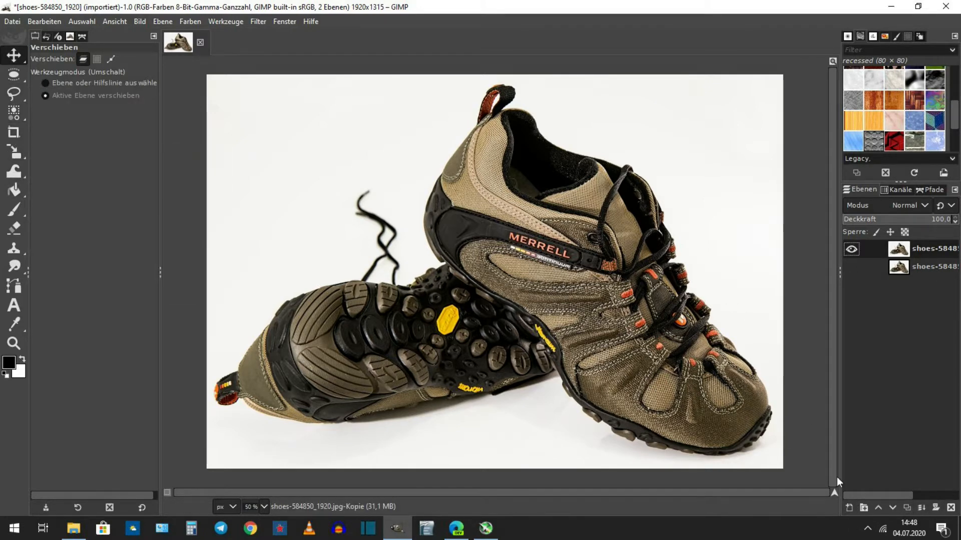
Step: Add a new transparent layer between the original photo and its copy, and hide the copy
{"action": "left_click", "coordinate": [921, 267]}
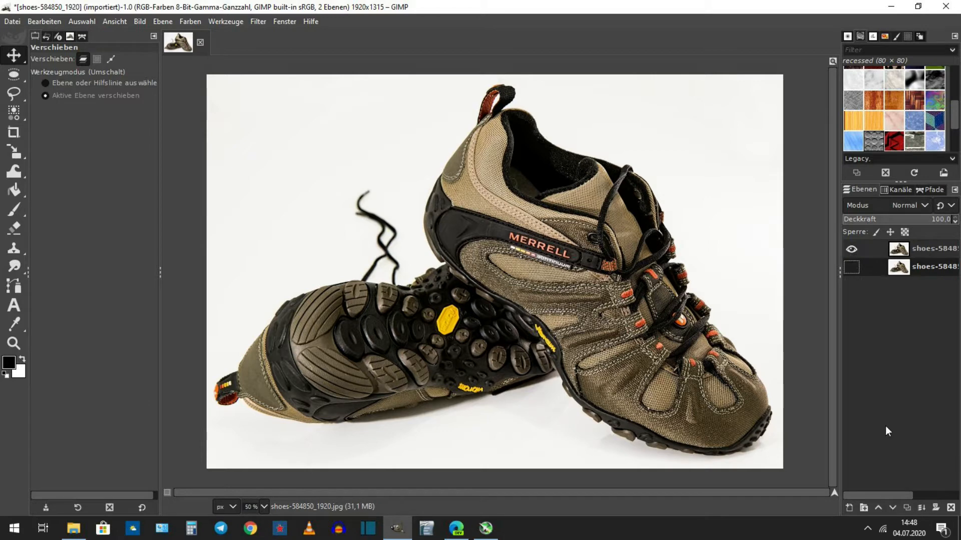
{"action": "double_click", "coordinate": [857, 476]}
{"action": "left_click", "coordinate": [857, 493]}
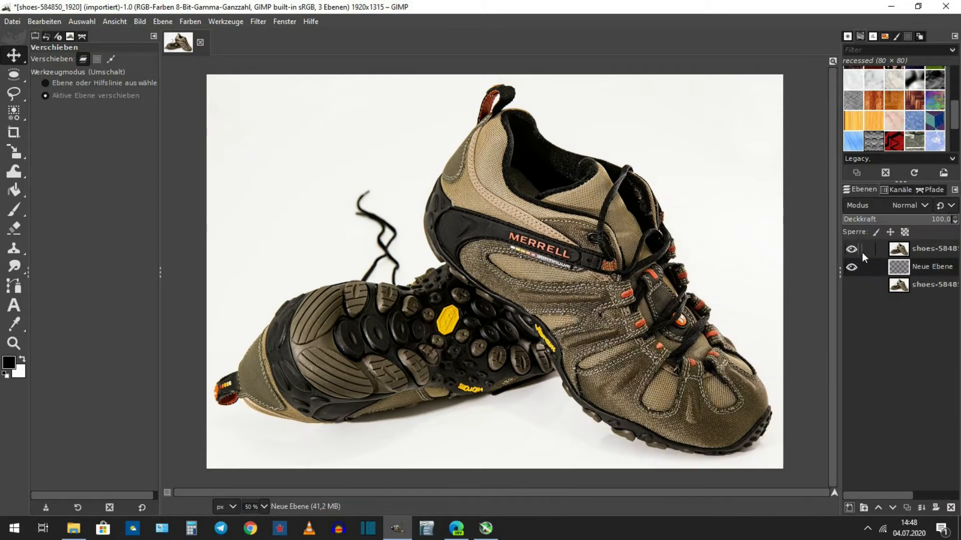
{"action": "left_click", "coordinate": [851, 249]}
Step: Fill the new layer with a dark blue foreground colour and show the photo copy again
{"action": "left_click", "coordinate": [11, 366]}
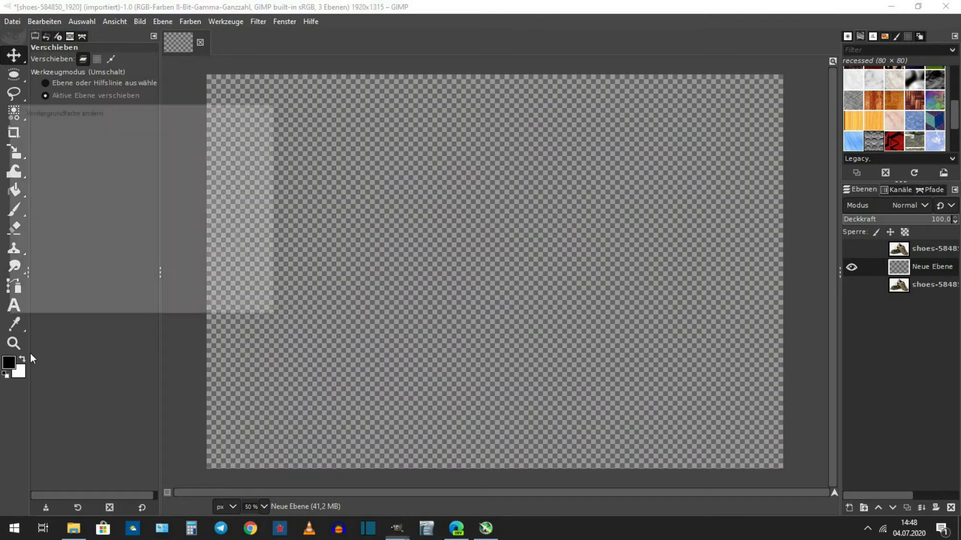
{"action": "left_click_drag", "start_coordinate": [100, 200], "coordinate": [80, 178]}
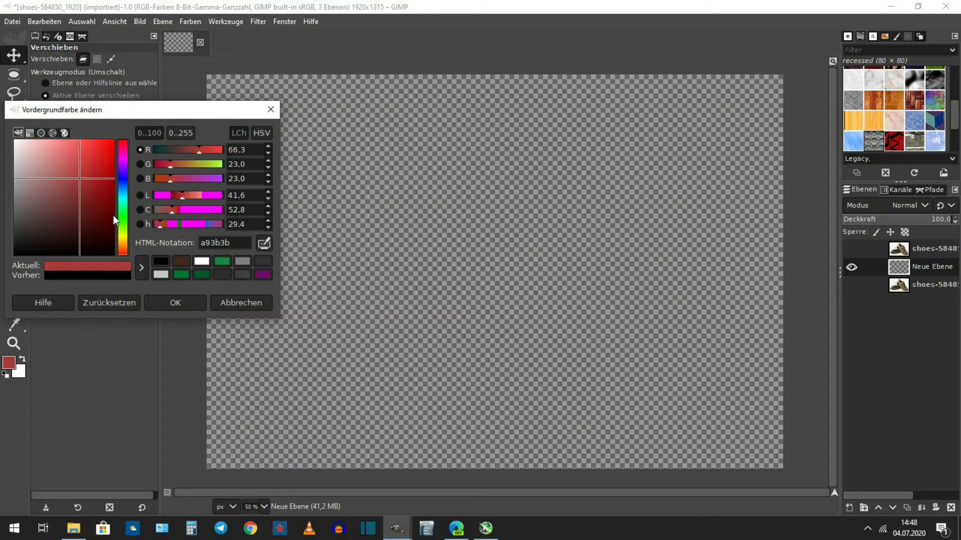
{"action": "left_click_drag", "start_coordinate": [122, 215], "coordinate": [95, 197]}
{"action": "left_click", "coordinate": [181, 303]}
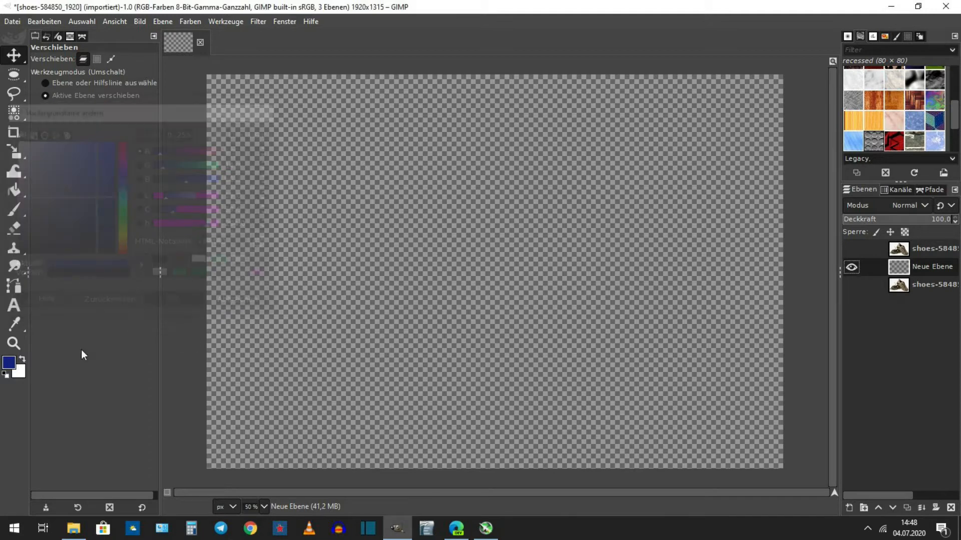
{"action": "left_click_drag", "start_coordinate": [11, 367], "coordinate": [486, 300]}
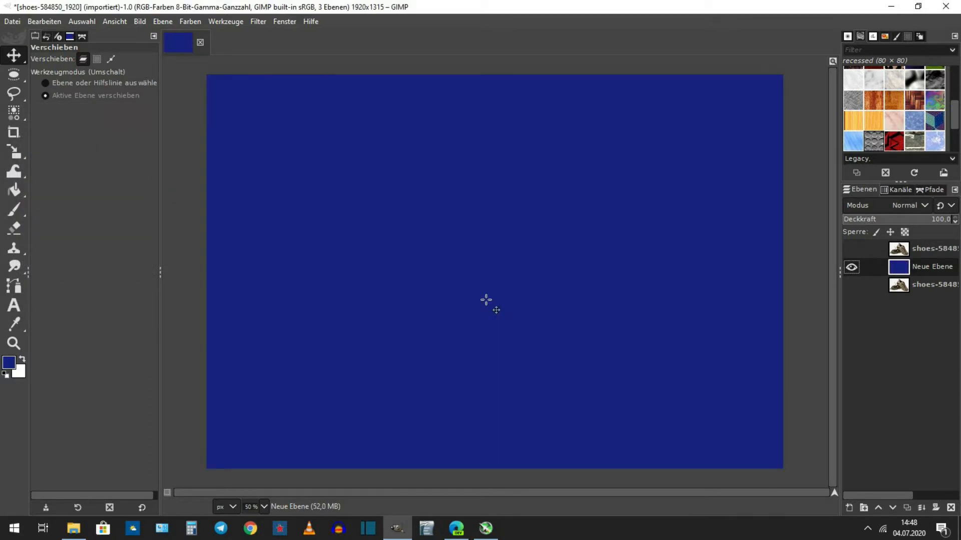
{"action": "left_click", "coordinate": [848, 251]}
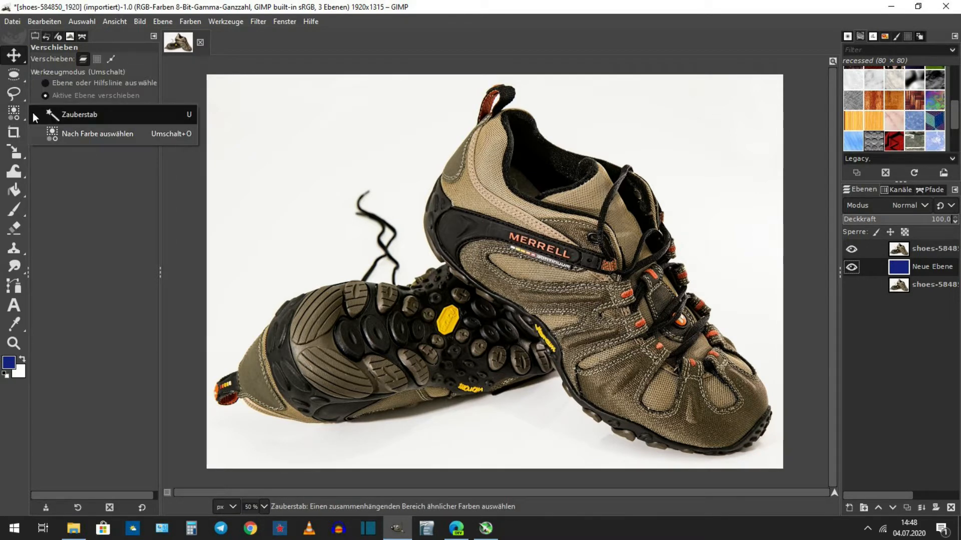
Step: Select the white background with the Fuzzy Select tool, including the light shadow areas beneath both shoes
{"action": "mouse_move", "coordinate": [15, 112]}
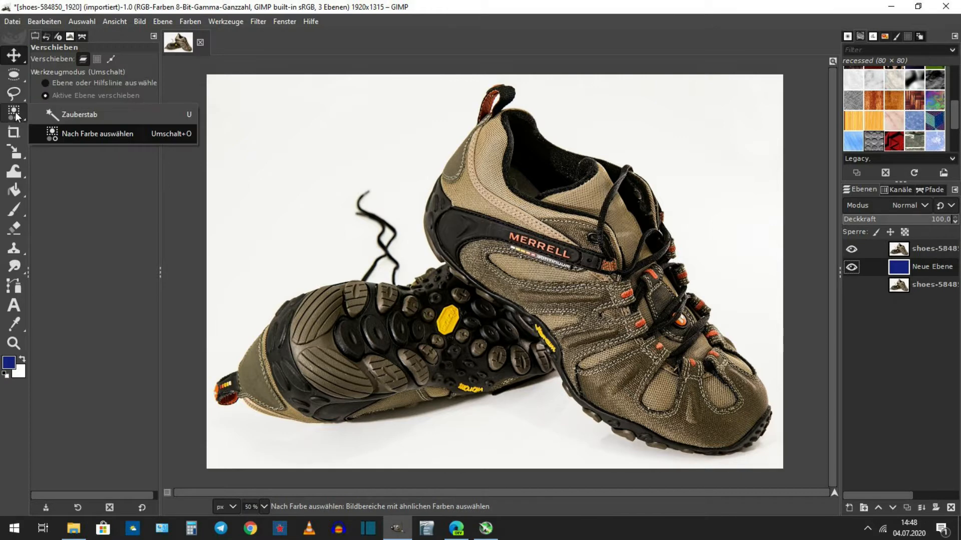
{"action": "left_click", "coordinate": [77, 117]}
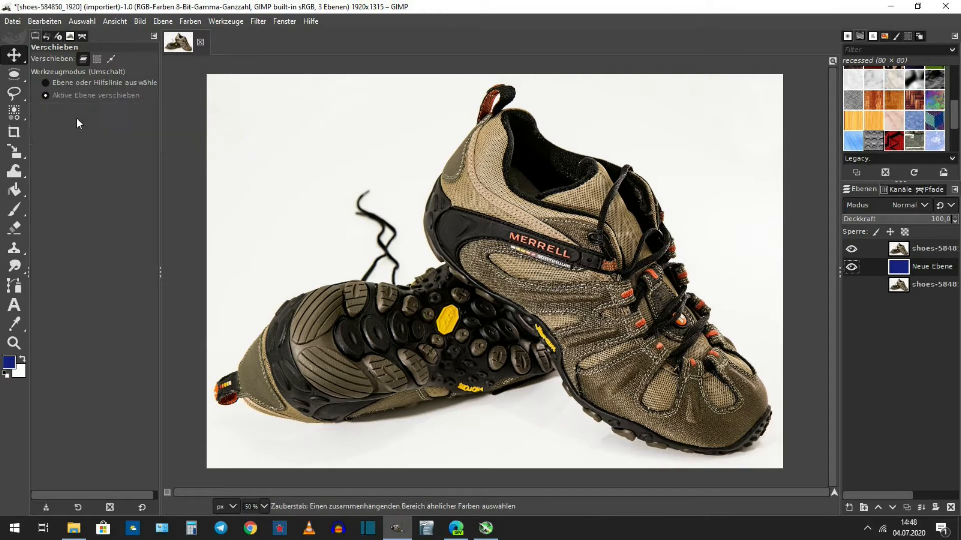
{"action": "left_click", "coordinate": [34, 99]}
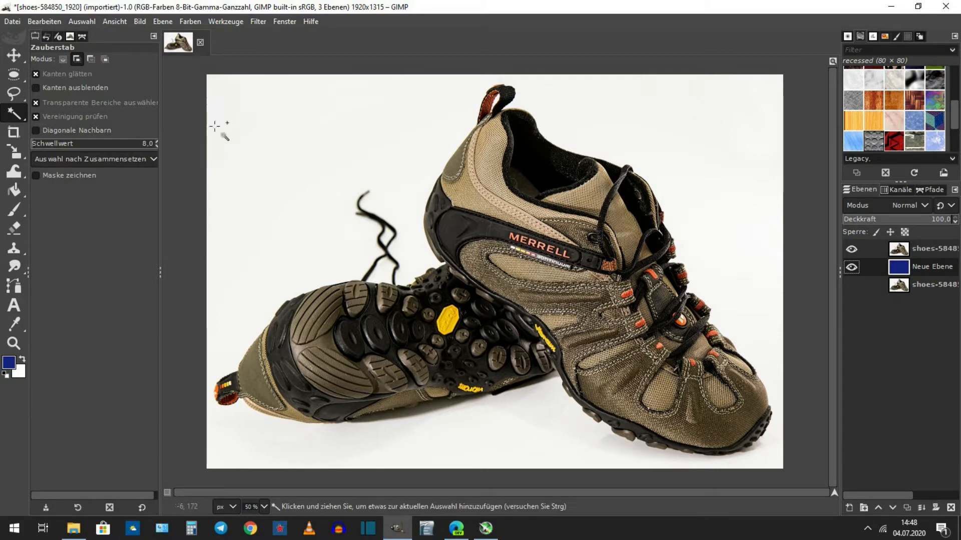
{"action": "left_click", "coordinate": [256, 117]}
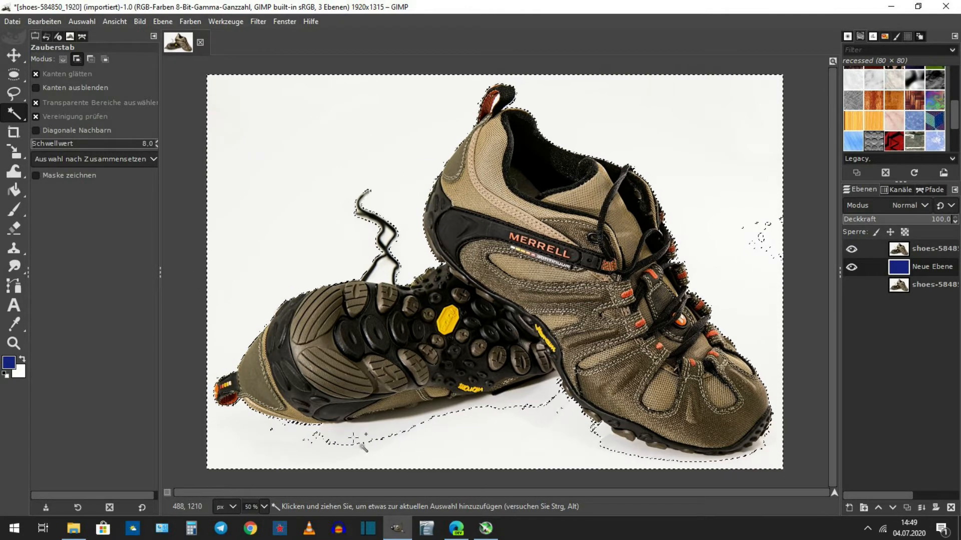
{"action": "left_click_drag", "start_coordinate": [354, 437], "coordinate": [517, 420]}
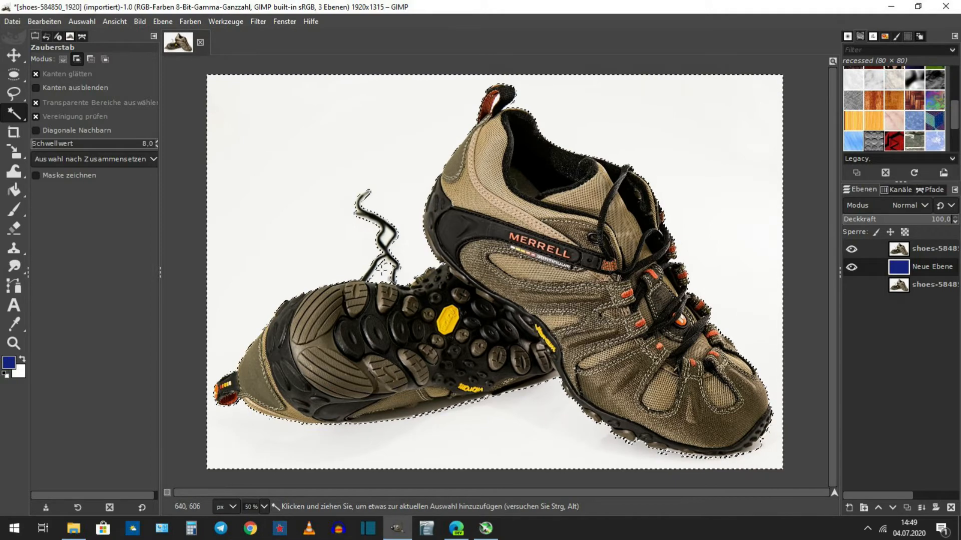
Step: Add the dark shadow strip beneath the lying shoe's side to the background selection
{"action": "left_click", "coordinate": [265, 506]}
{"action": "left_click", "coordinate": [266, 448]}
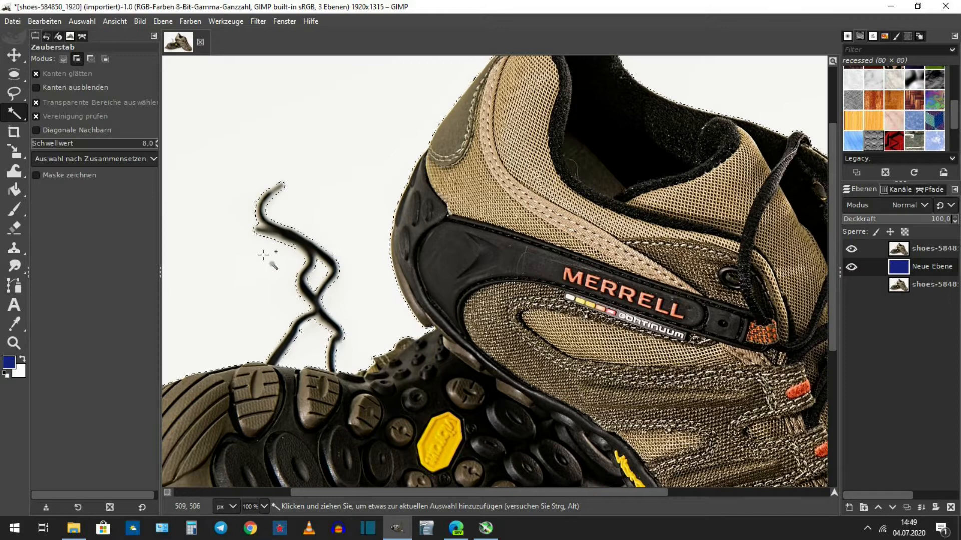
{"action": "scroll", "coordinate": [327, 324], "scroll_direction": "down", "scroll_amount": 10}
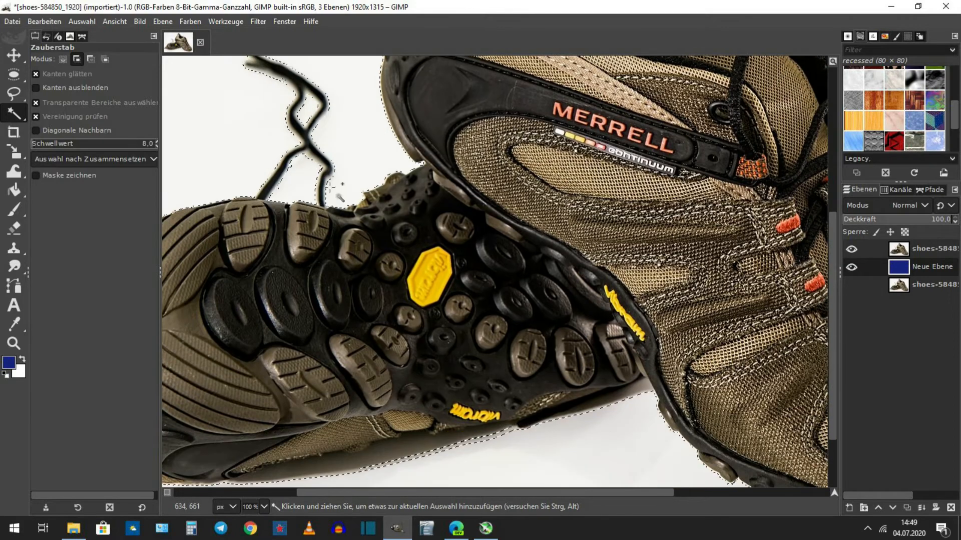
{"action": "scroll", "coordinate": [382, 266], "scroll_direction": "left", "scroll_amount": 5}
{"action": "scroll", "coordinate": [500, 285], "scroll_direction": "left", "scroll_amount": 3}
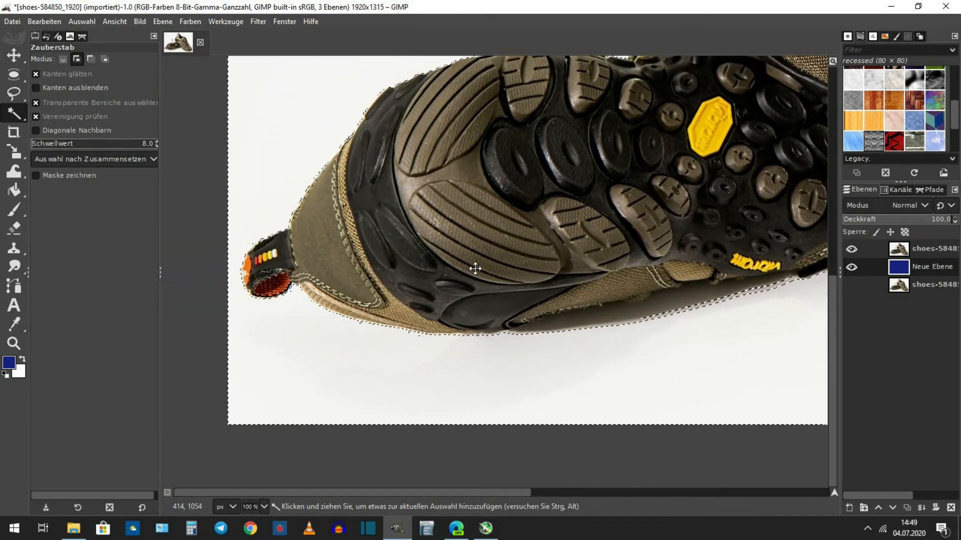
{"action": "scroll", "coordinate": [347, 268], "scroll_direction": "right", "scroll_amount": 10}
{"action": "scroll", "coordinate": [380, 272], "scroll_direction": "down", "scroll_amount": 2}
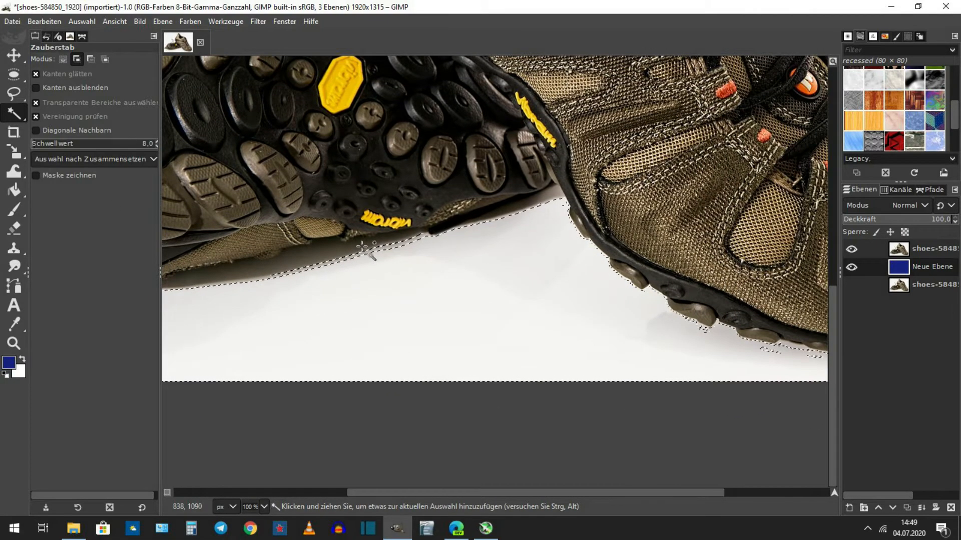
{"action": "left_click", "coordinate": [362, 246]}
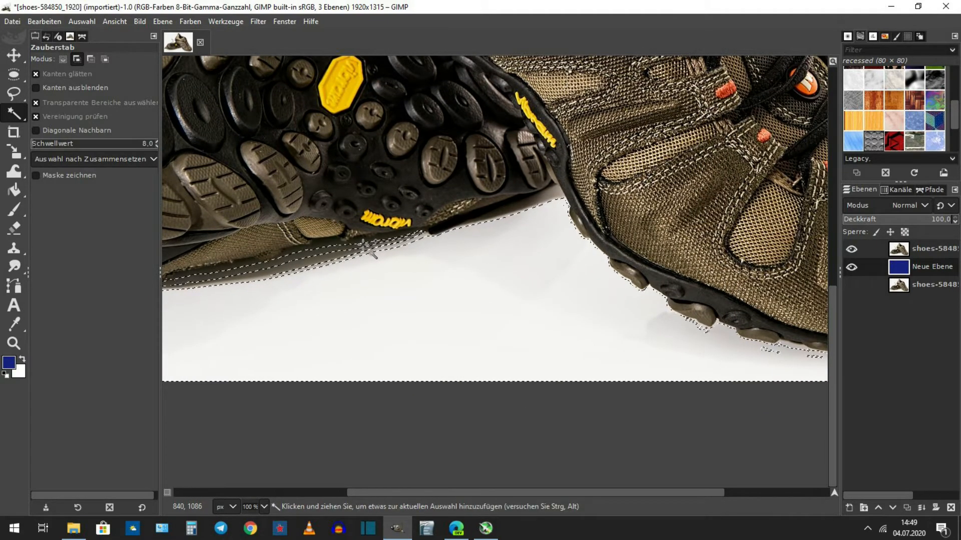
{"action": "left_click", "coordinate": [361, 246]}
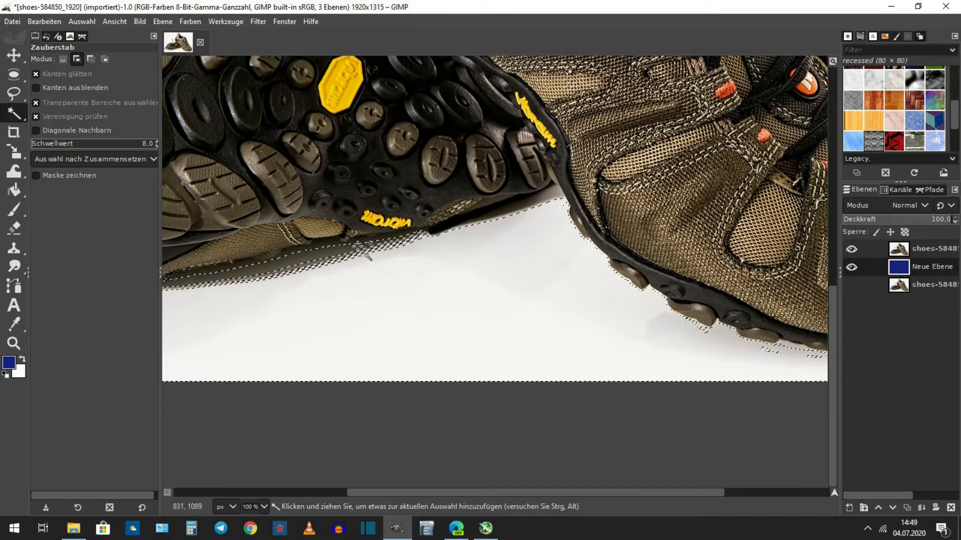
{"action": "key", "text": "ctrl+shift+a"}
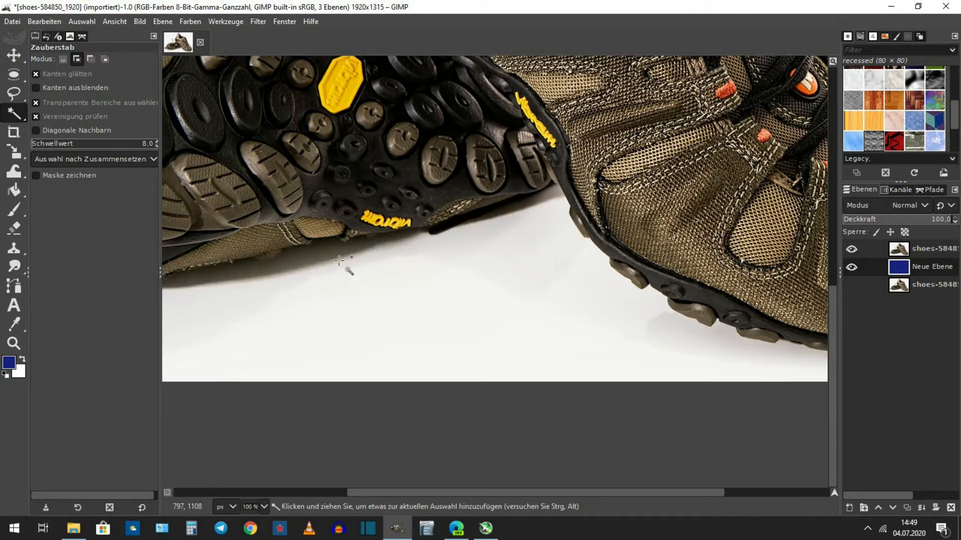
{"action": "left_click_drag", "start_coordinate": [339, 261], "coordinate": [346, 255]}
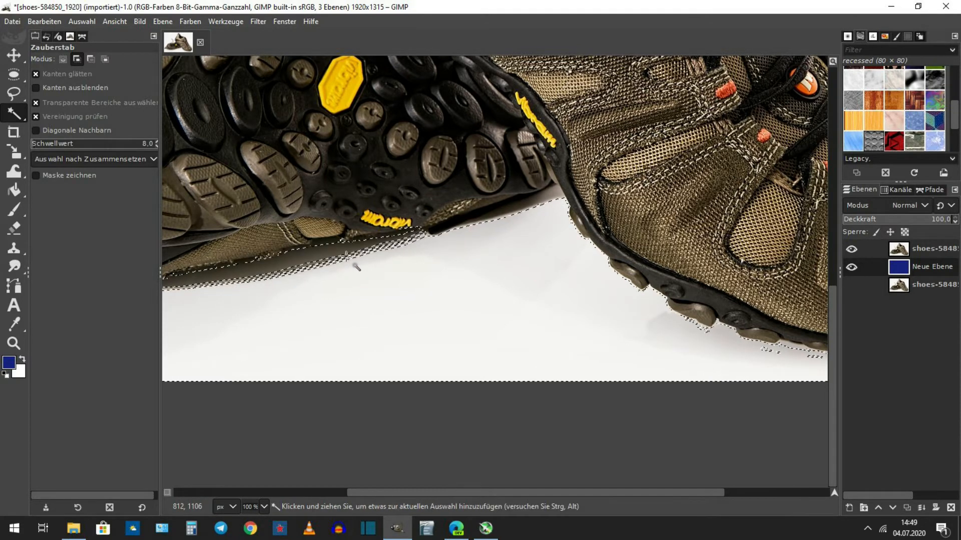
{"action": "key", "text": "ctrl+shift+a"}
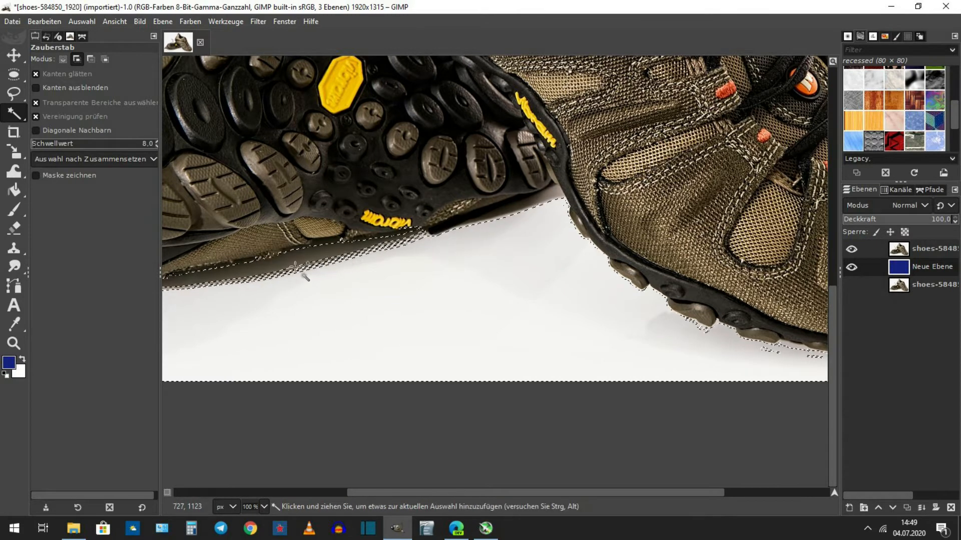
Step: Add the shadow beneath the lying shoe, near where it meets the upright shoe, to the selection
{"action": "left_click_drag", "start_coordinate": [311, 260], "coordinate": [480, 274]}
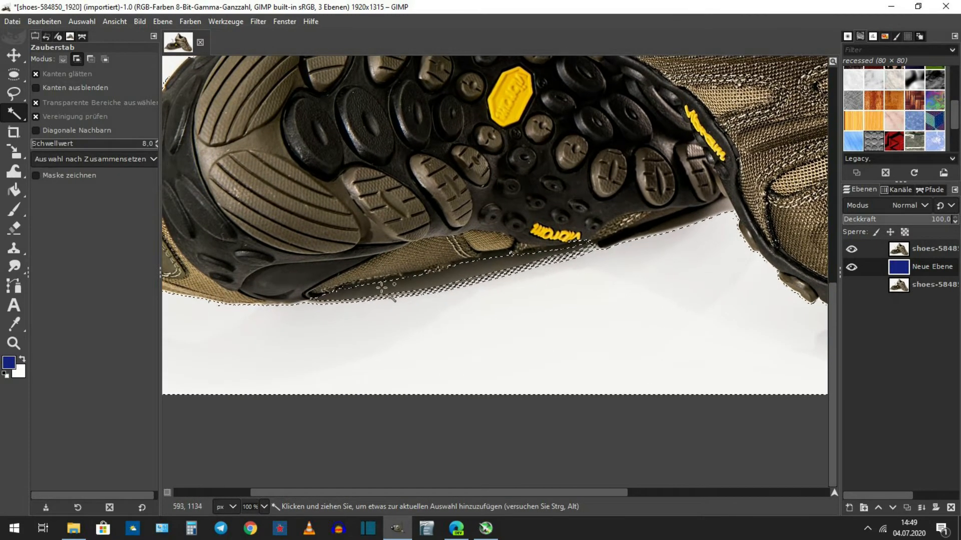
{"action": "left_click_drag", "start_coordinate": [591, 255], "coordinate": [482, 278]}
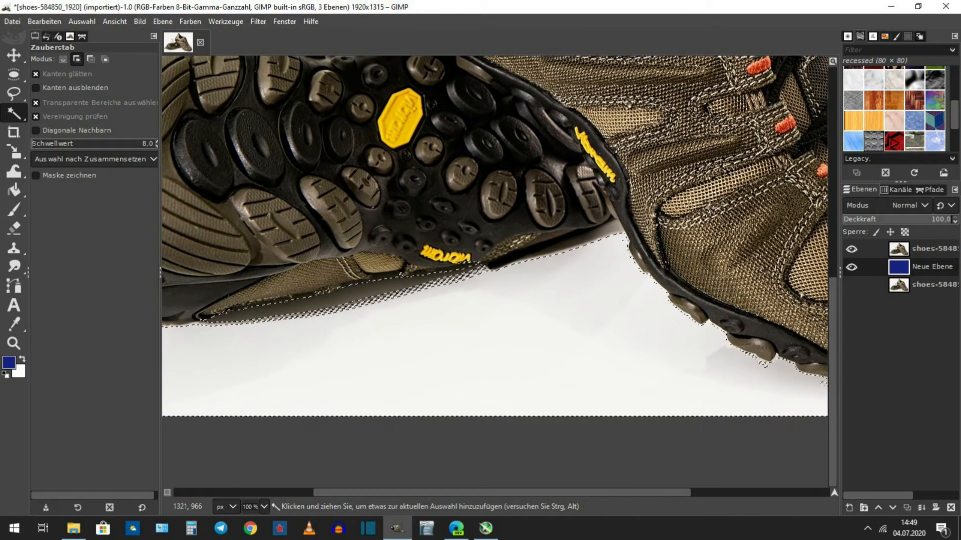
{"action": "left_click_drag", "start_coordinate": [711, 206], "coordinate": [656, 217]}
{"action": "left_click", "coordinate": [553, 241]}
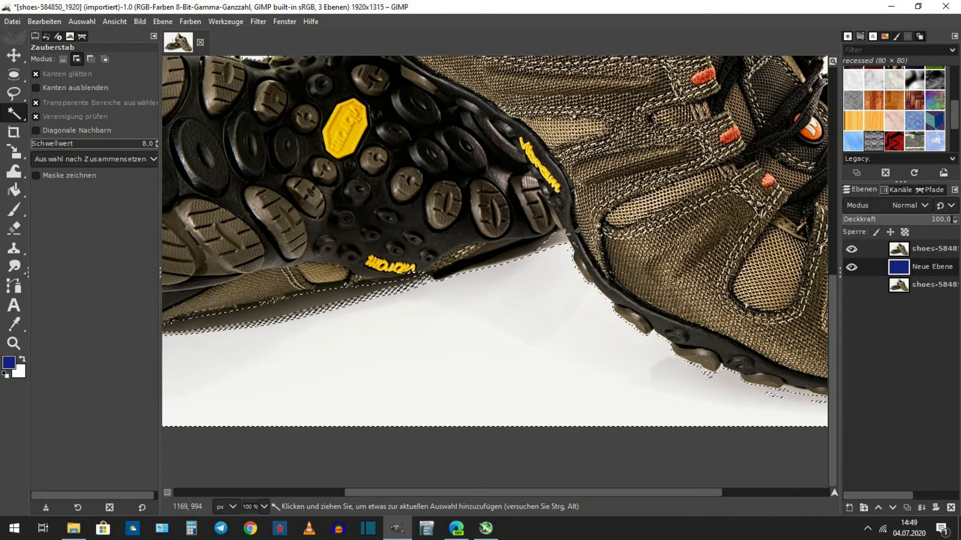
{"action": "left_click", "coordinate": [506, 253]}
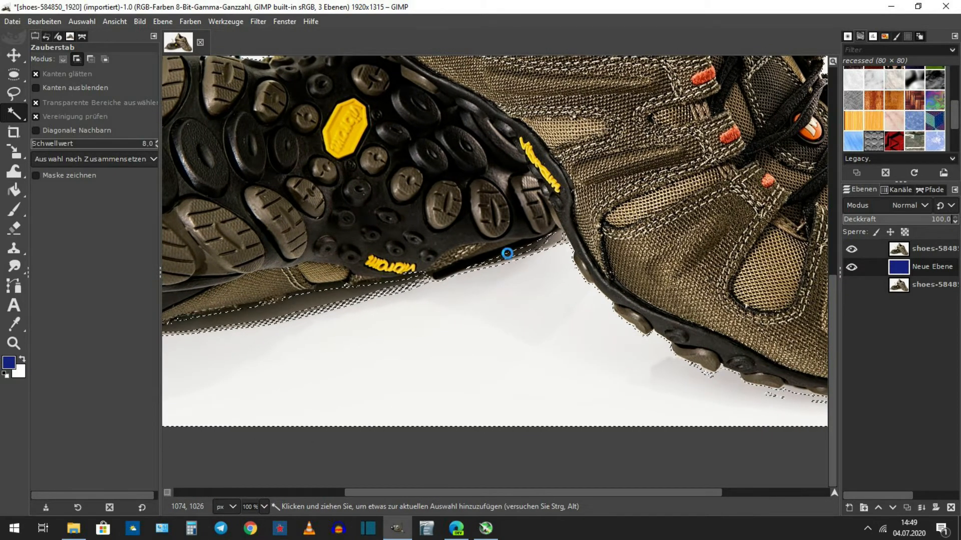
Step: Add the leftover shadow patches under the upright shoe's toe to the selection
{"action": "left_click_drag", "start_coordinate": [546, 258], "coordinate": [233, 205]}
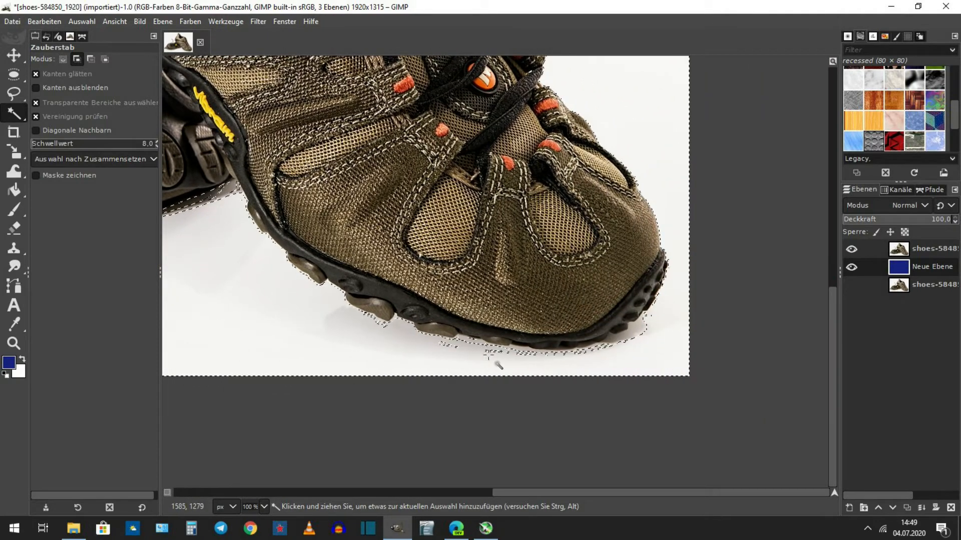
{"action": "left_click", "coordinate": [490, 354]}
{"action": "left_click", "coordinate": [535, 355]}
{"action": "left_click_drag", "start_coordinate": [650, 342], "coordinate": [617, 354]}
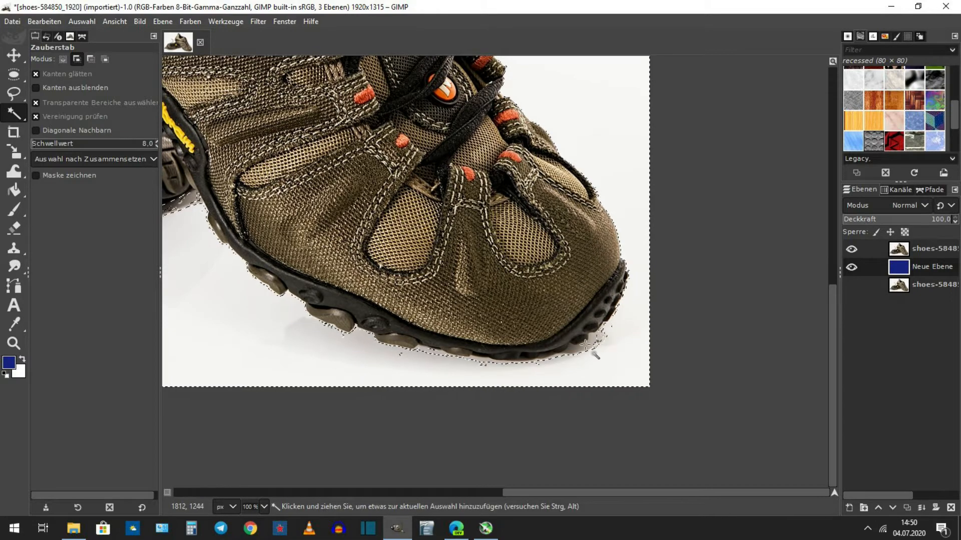
Step: Add the white gap inside the upright shoe's heel loop to the selection
{"action": "scroll", "coordinate": [586, 345], "scroll_direction": "up", "scroll_amount": 8}
{"action": "scroll", "coordinate": [550, 315], "scroll_direction": "left", "scroll_amount": 5}
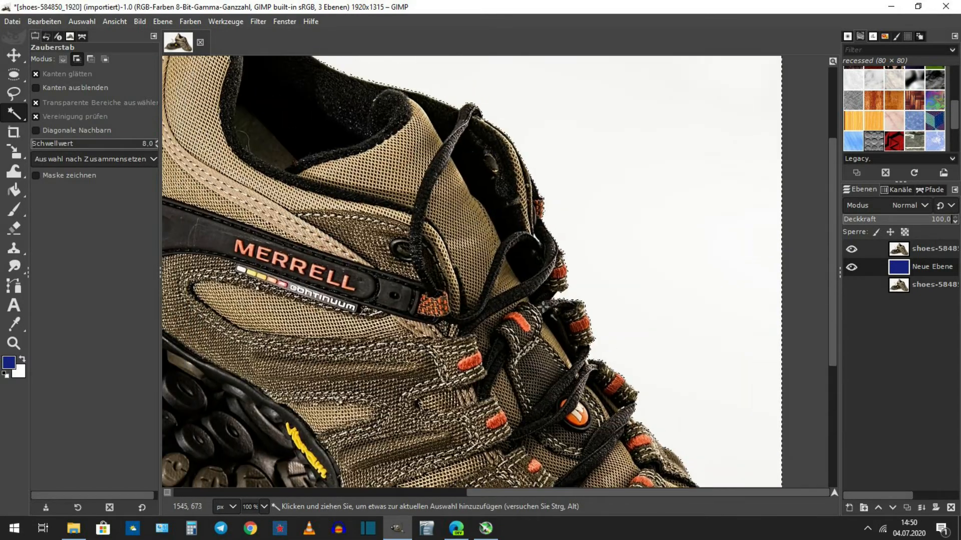
{"action": "scroll", "coordinate": [544, 306], "scroll_direction": "up", "scroll_amount": 8}
{"action": "scroll", "coordinate": [543, 306], "scroll_direction": "left", "scroll_amount": 8}
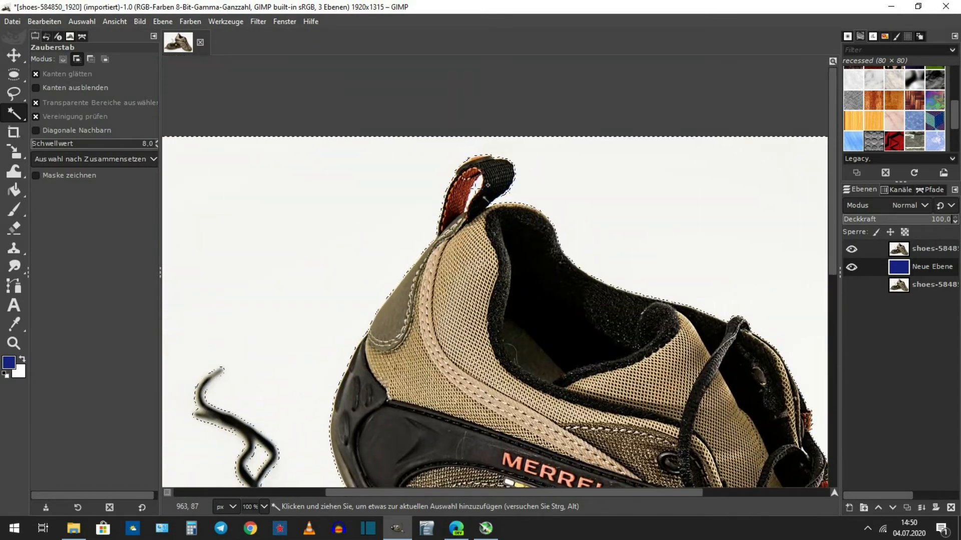
{"action": "left_click", "coordinate": [475, 187]}
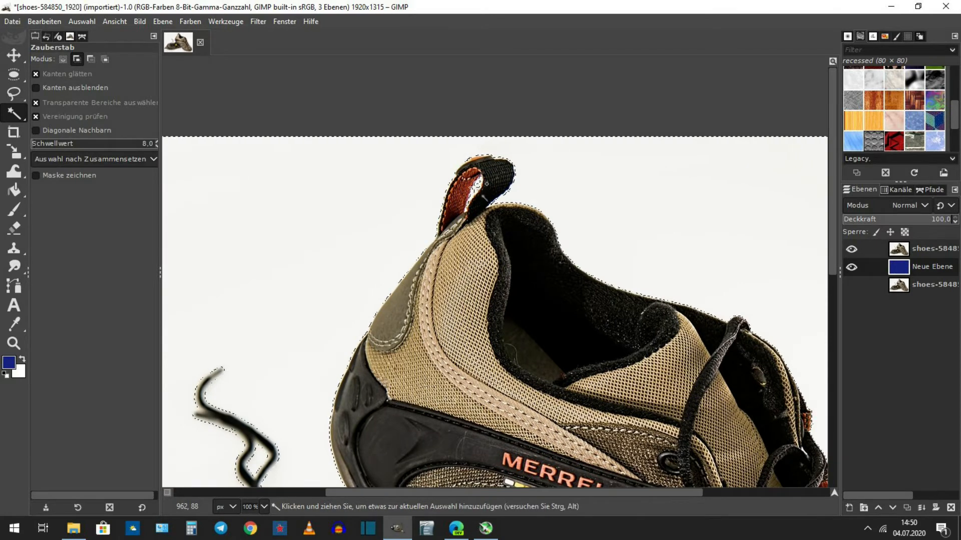
Step: Add the white area between the loose lace ends above the lying shoe to the selection
{"action": "left_click_drag", "start_coordinate": [429, 204], "coordinate": [695, 118]}
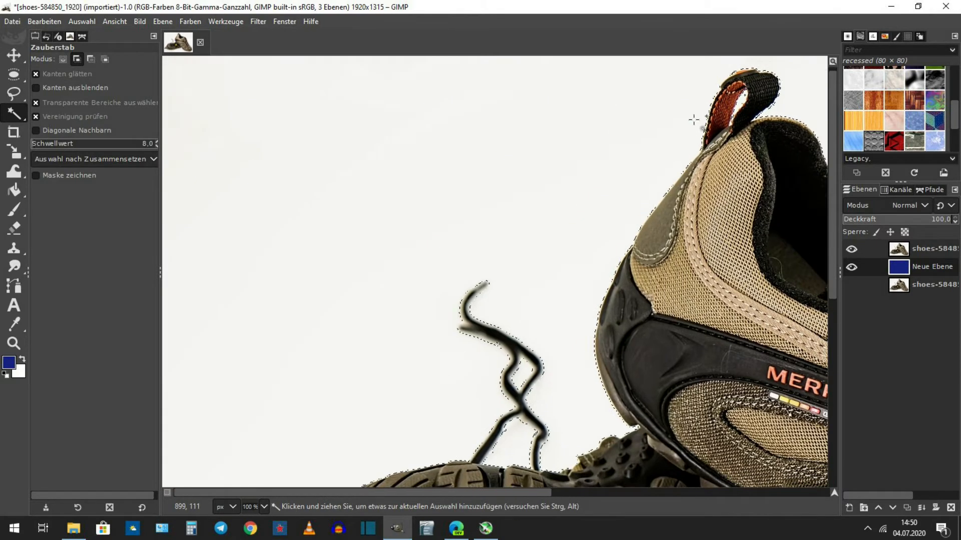
{"action": "left_click_drag", "start_coordinate": [517, 167], "coordinate": [688, 127]}
{"action": "left_click_drag", "start_coordinate": [612, 270], "coordinate": [480, 128]}
{"action": "left_click_drag", "start_coordinate": [528, 167], "coordinate": [467, 78]}
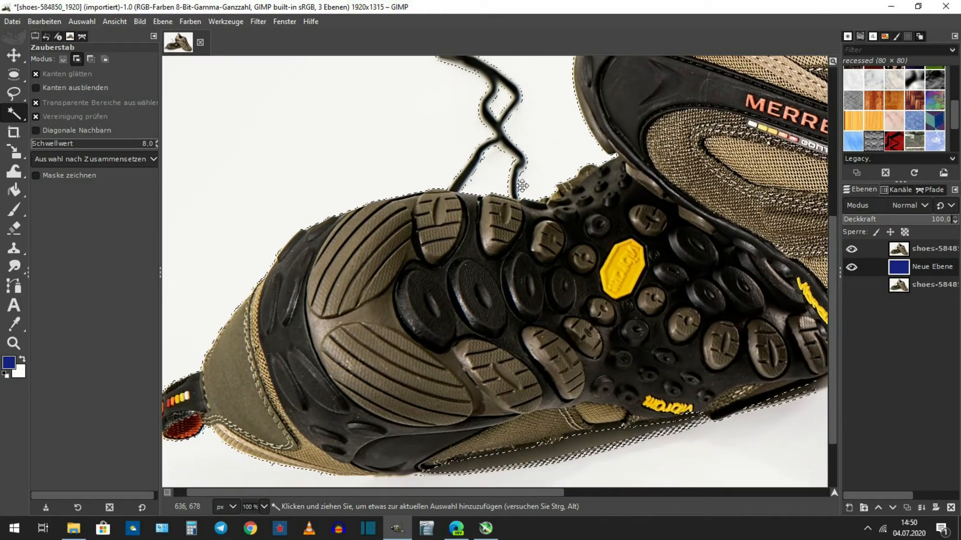
{"action": "left_click", "coordinate": [502, 148]}
{"action": "mouse_move", "coordinate": [502, 393]}
{"action": "left_mouse_down"}
{"action": "mouse_move", "coordinate": [499, 265]}
{"action": "mouse_move", "coordinate": [557, 223]}
{"action": "mouse_move", "coordinate": [546, 233]}
{"action": "left_mouse_up"}
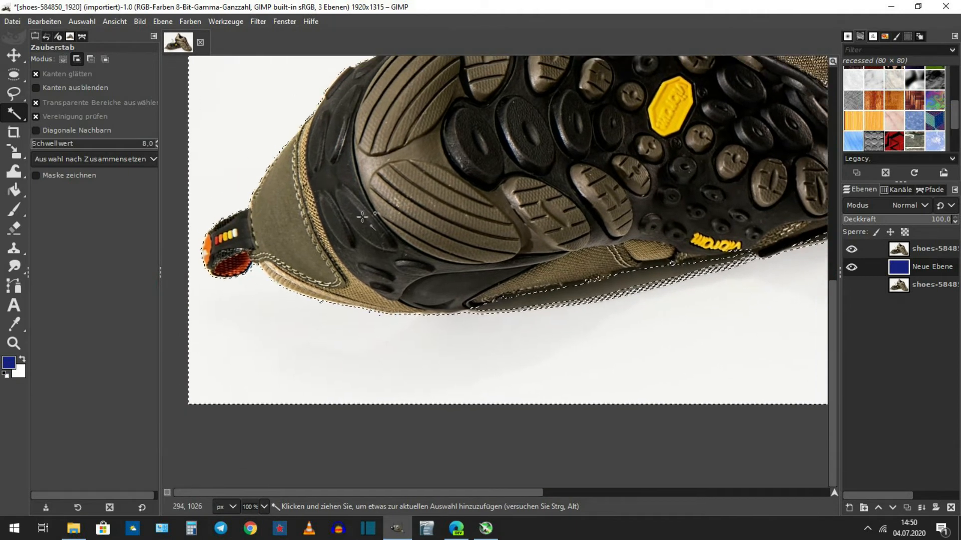
Step: Subtract the ragged shadow area beneath the lying shoe from the selection with a Free Select outline
{"action": "left_click", "coordinate": [65, 95]}
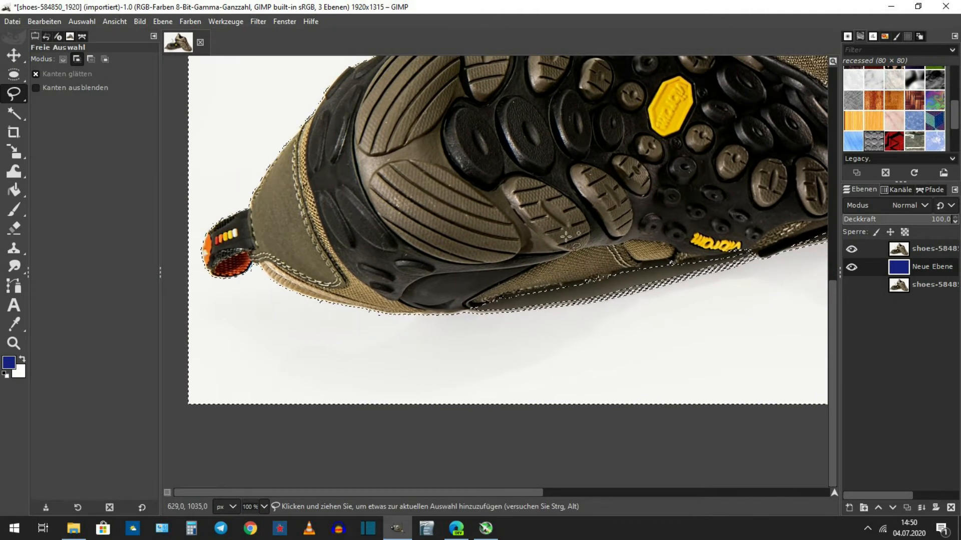
{"action": "scroll", "coordinate": [433, 155], "scroll_direction": "down", "scroll_amount": 3}
{"action": "scroll", "coordinate": [433, 156], "scroll_direction": "right", "scroll_amount": 1}
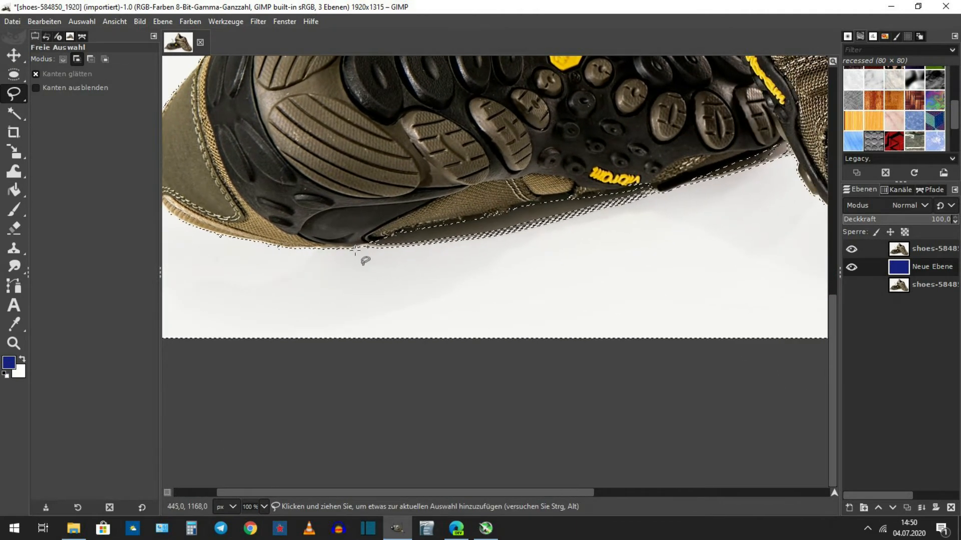
{"action": "key", "text": "ctrl"}
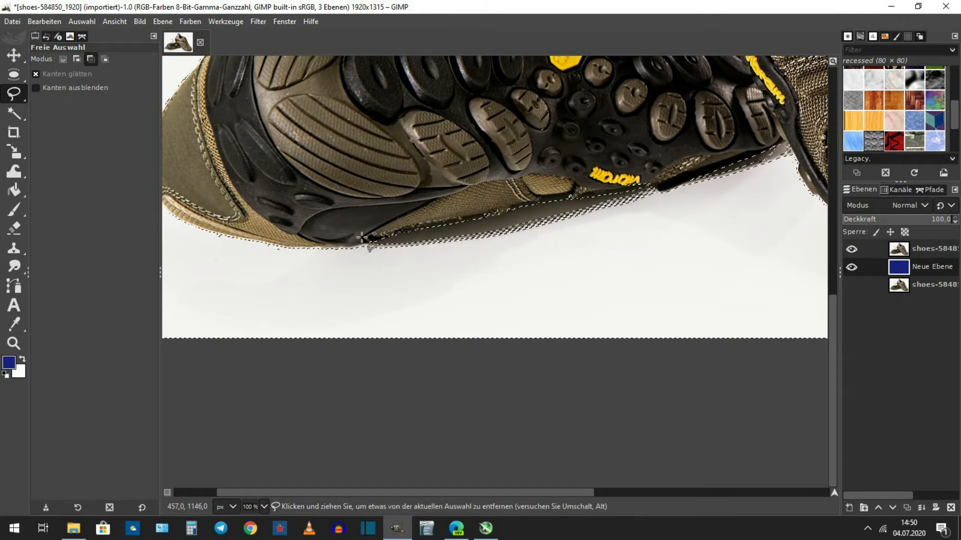
{"action": "left_click", "coordinate": [353, 248], "text": "ctrl"}
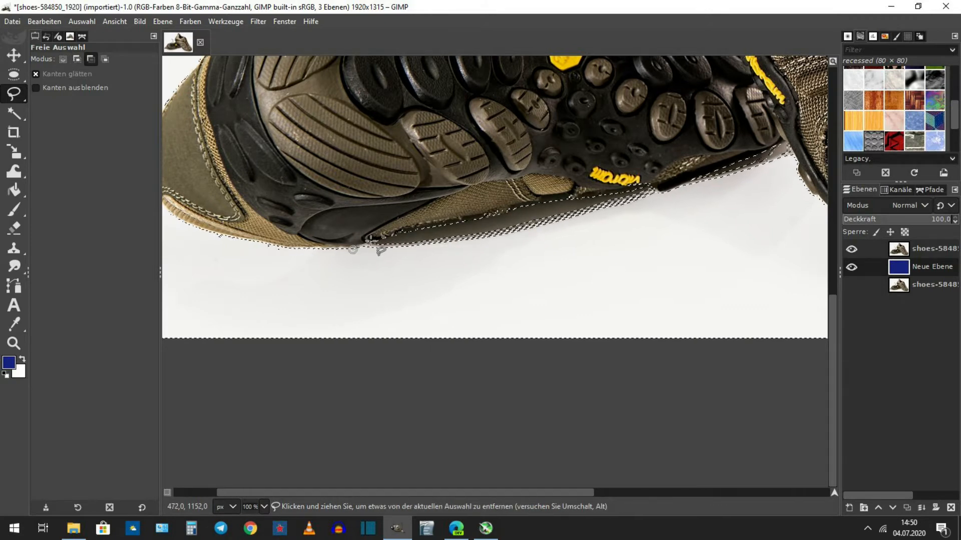
{"action": "mouse_move", "coordinate": [410, 226]}
{"action": "left_mouse_down"}
{"action": "mouse_move", "coordinate": [643, 175]}
{"action": "mouse_move", "coordinate": [671, 183]}
{"action": "left_mouse_up"}
{"action": "left_click", "coordinate": [674, 232]}
{"action": "left_click", "coordinate": [538, 271]}
{"action": "left_click", "coordinate": [404, 288]}
{"action": "left_click", "coordinate": [347, 279]}
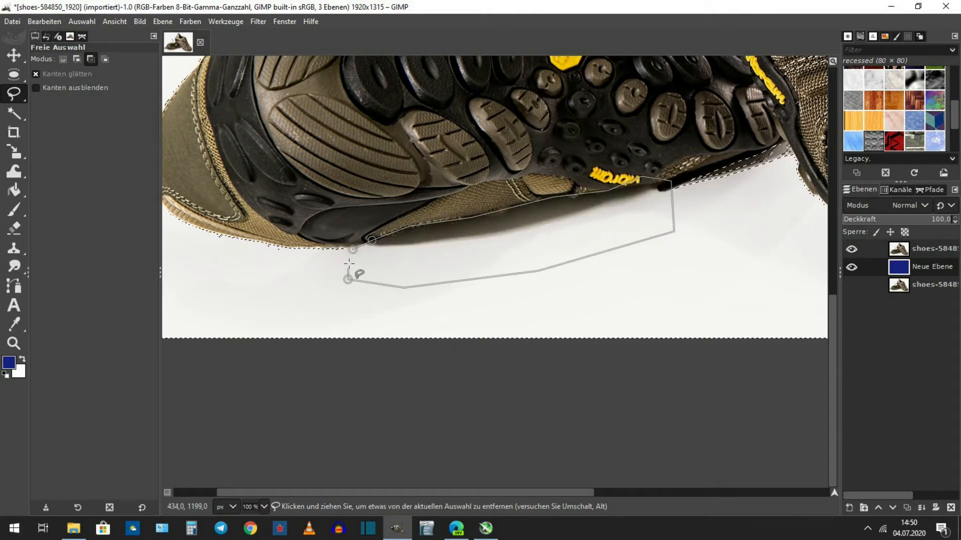
{"action": "left_click", "coordinate": [352, 249]}
{"action": "key", "text": "Return"}
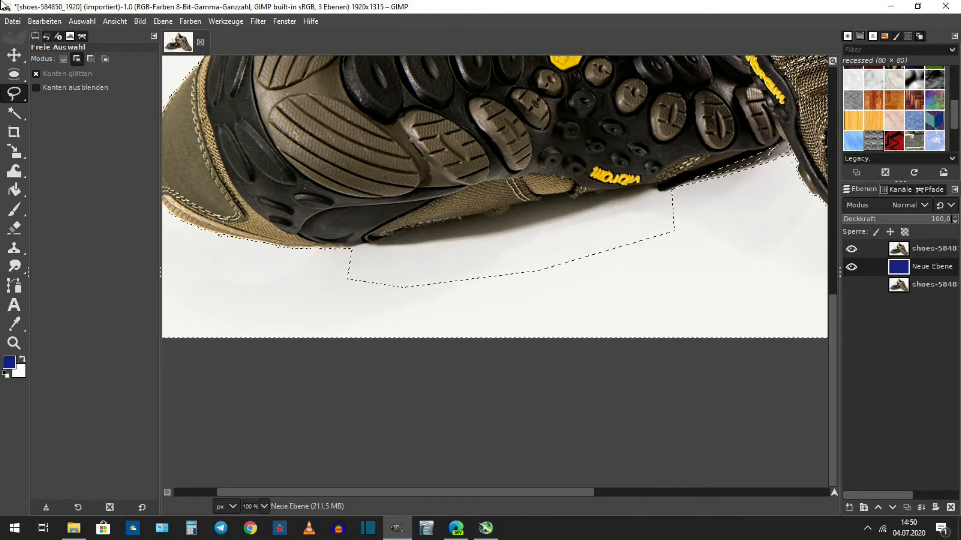
Step: Trace the lying shoe's lower edge with Free Select and add the background area beneath it to the selection
{"action": "mouse_move", "coordinate": [13, 55]}
{"action": "left_click", "coordinate": [349, 247]}
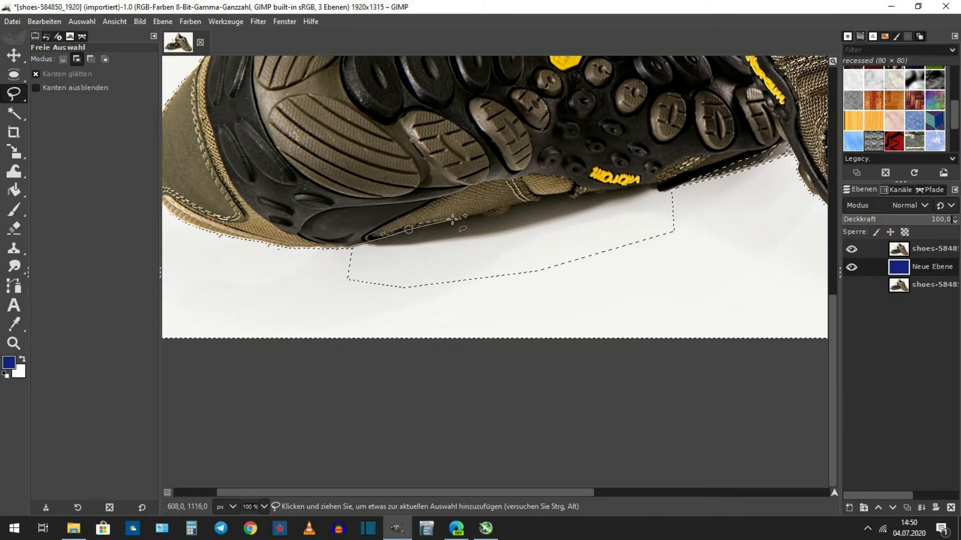
{"action": "left_click", "coordinate": [486, 213]}
{"action": "left_click", "coordinate": [504, 215]}
{"action": "left_click", "coordinate": [512, 205]}
{"action": "left_click", "coordinate": [524, 204]}
{"action": "left_click", "coordinate": [538, 201]}
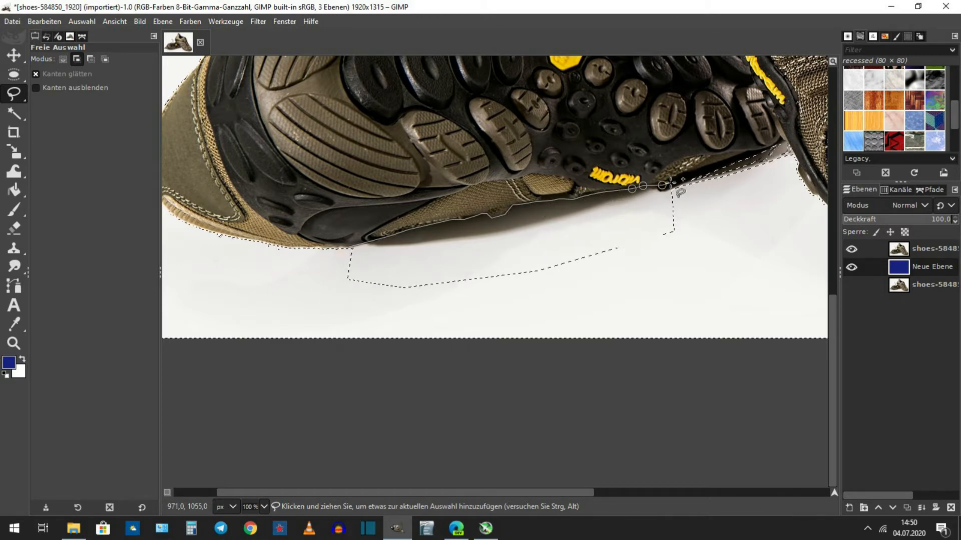
{"action": "left_click_drag", "start_coordinate": [670, 188], "coordinate": [609, 254]}
{"action": "left_click", "coordinate": [620, 265]}
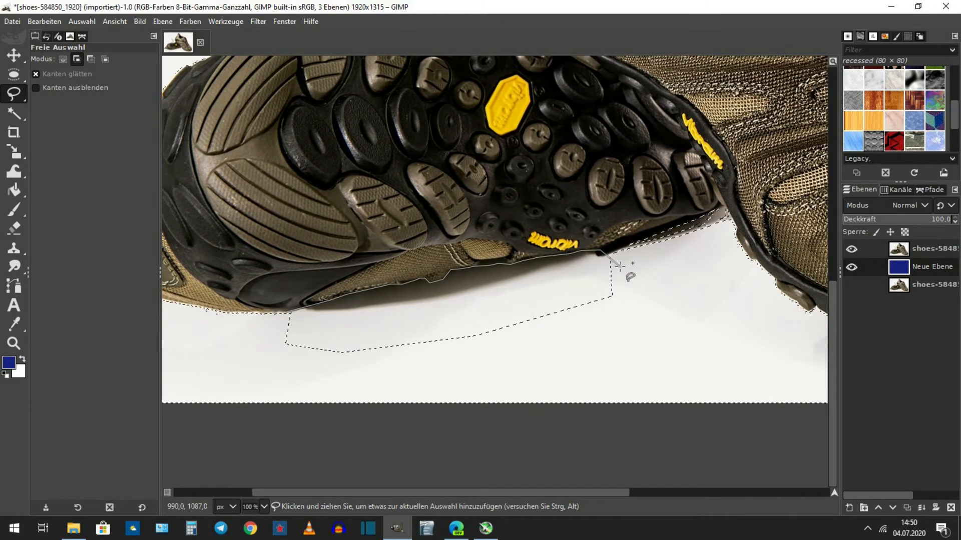
{"action": "left_click", "coordinate": [628, 345]}
{"action": "left_click", "coordinate": [364, 390]}
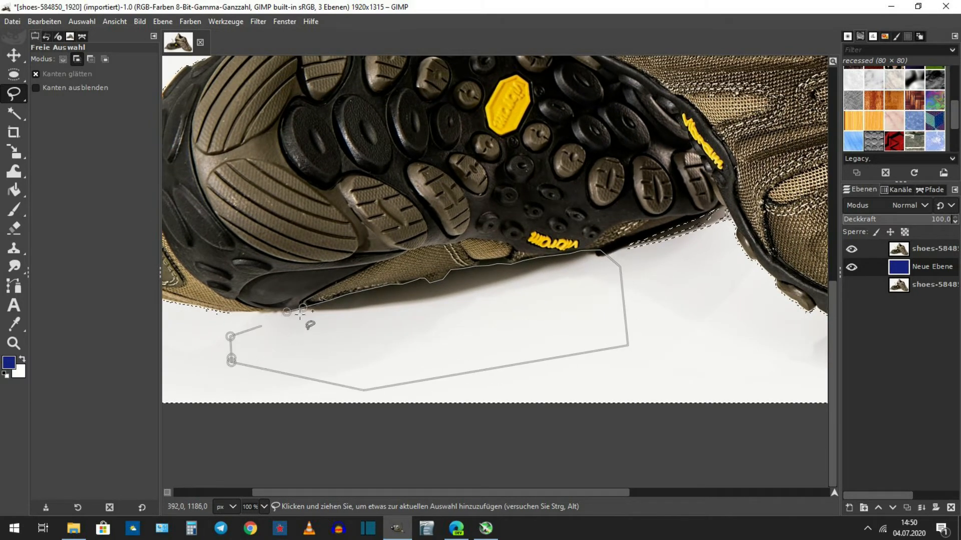
{"action": "left_click", "coordinate": [286, 308]}
{"action": "key", "text": "Return"}
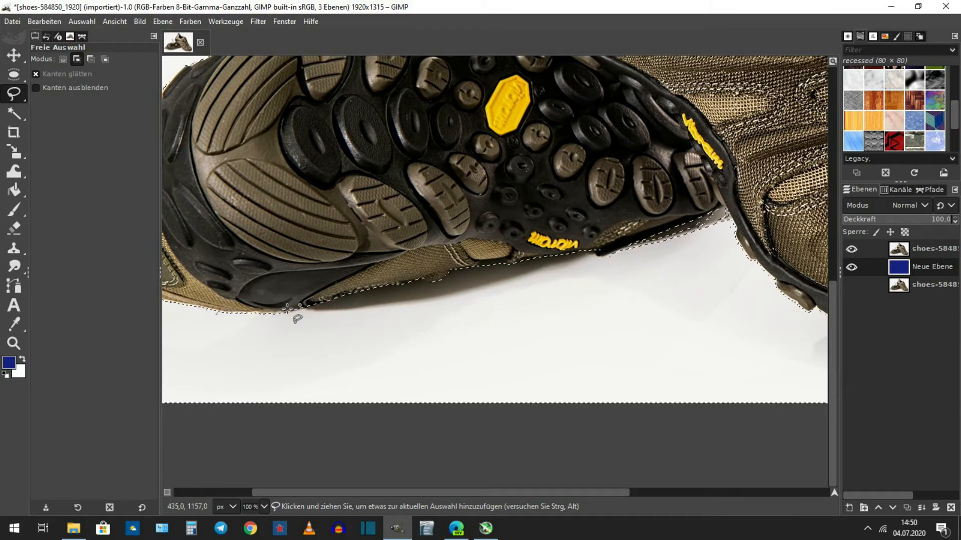
Step: Subtract the imprecise area under the lying shoe, beside the upright shoe, from the selection with Free Select
{"action": "scroll", "coordinate": [628, 266], "scroll_direction": "up", "scroll_amount": 3}
{"action": "scroll", "coordinate": [615, 262], "scroll_direction": "right", "scroll_amount": 2}
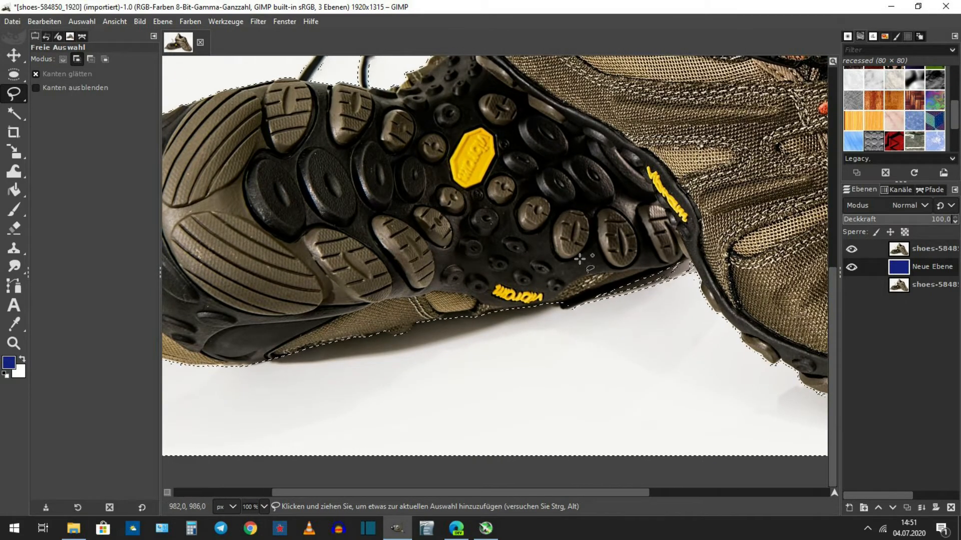
{"action": "key", "text": "ctrl"}
{"action": "mouse_move", "coordinate": [570, 308]}
{"action": "left_mouse_down"}
{"action": "mouse_move", "coordinate": [613, 265]}
{"action": "mouse_move", "coordinate": [665, 252]}
{"action": "mouse_move", "coordinate": [691, 305]}
{"action": "mouse_move", "coordinate": [607, 334]}
{"action": "mouse_move", "coordinate": [571, 311]}
{"action": "left_mouse_up"}
{"action": "left_click", "coordinate": [570, 311]}
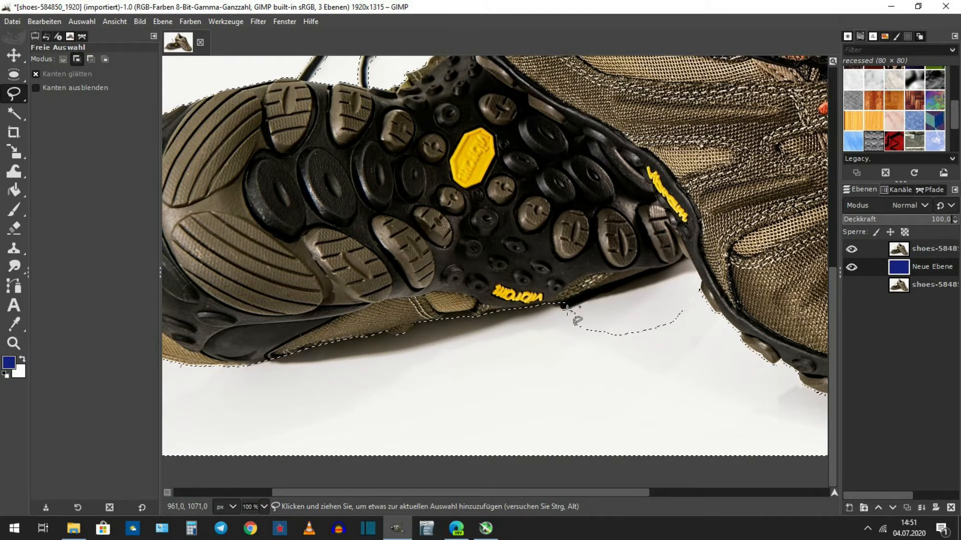
Step: Outline the gap between the lying shoe's lower edge and the upright shoe's sole, adding it to the selection
{"action": "left_click_drag", "start_coordinate": [565, 310], "coordinate": [680, 257]}
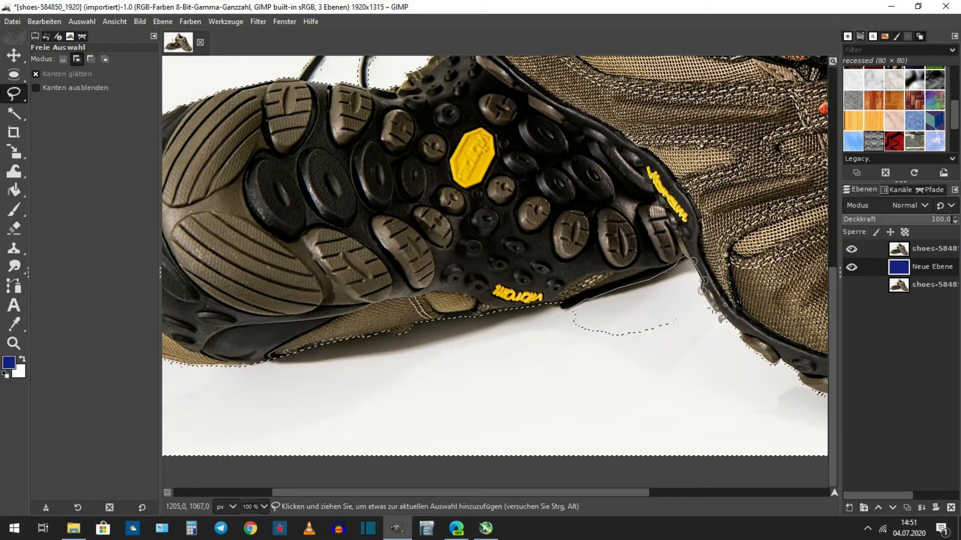
{"action": "left_click", "coordinate": [743, 370]}
{"action": "left_click", "coordinate": [594, 387]}
{"action": "left_click", "coordinate": [499, 378]}
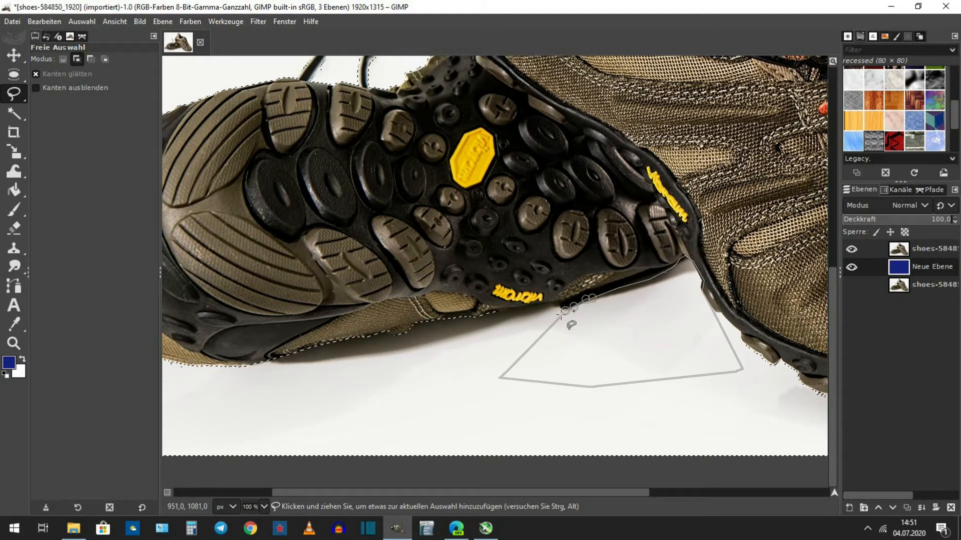
{"action": "double_click", "coordinate": [564, 311]}
Step: Subtract the uneven shadow area around the upright shoe's toe and front sole from the selection with Free Select
{"action": "scroll", "coordinate": [577, 285], "scroll_direction": "down", "scroll_amount": 3}
{"action": "scroll", "coordinate": [576, 285], "scroll_direction": "right", "scroll_amount": 5}
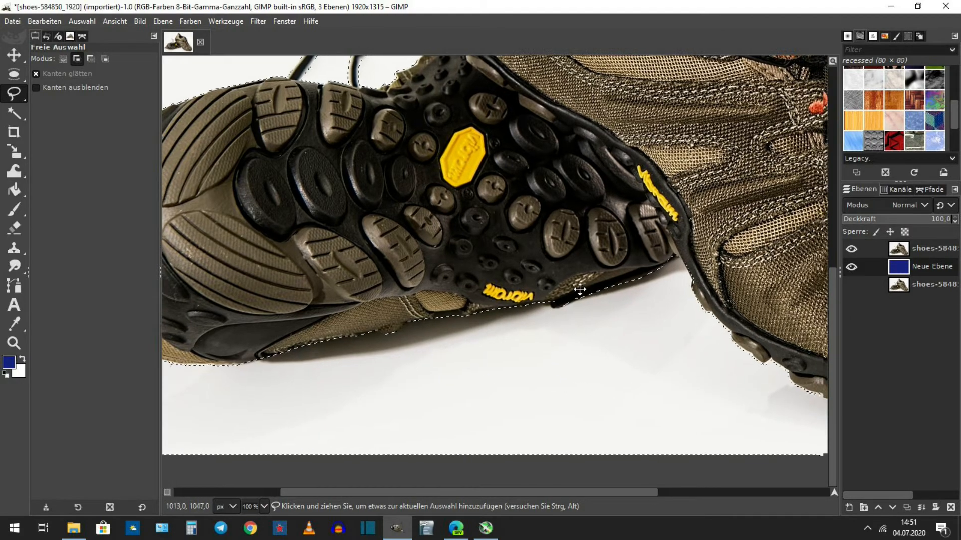
{"action": "scroll", "coordinate": [636, 258], "scroll_direction": "down", "scroll_amount": 3}
{"action": "scroll", "coordinate": [636, 258], "scroll_direction": "right", "scroll_amount": 5}
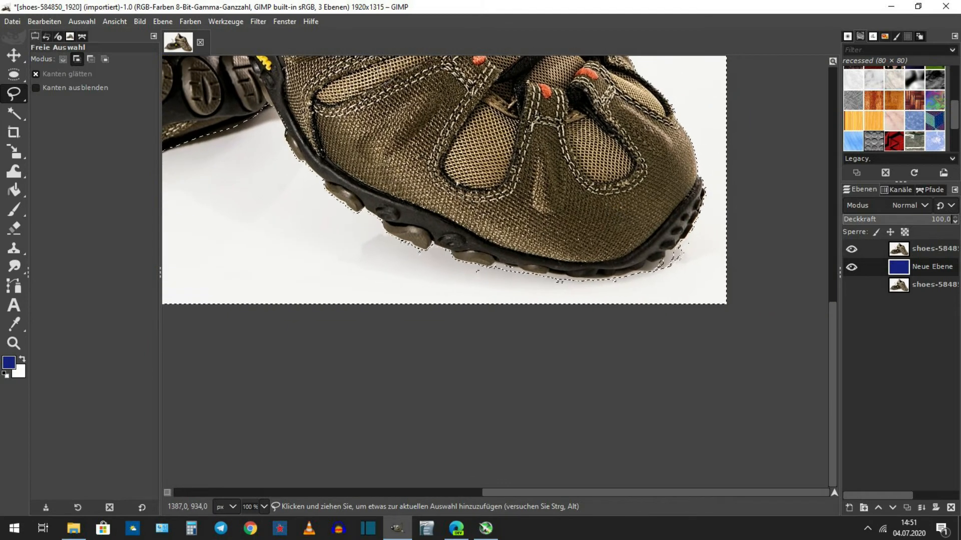
{"action": "left_click", "coordinate": [416, 206], "text": "ctrl"}
{"action": "mouse_move", "coordinate": [376, 207]}
{"action": "left_mouse_down"}
{"action": "mouse_move", "coordinate": [446, 278]}
{"action": "mouse_move", "coordinate": [482, 286]}
{"action": "mouse_move", "coordinate": [595, 296]}
{"action": "mouse_move", "coordinate": [651, 287]}
{"action": "mouse_move", "coordinate": [682, 277]}
{"action": "mouse_move", "coordinate": [710, 246]}
{"action": "mouse_move", "coordinate": [699, 157]}
{"action": "mouse_move", "coordinate": [620, 146]}
{"action": "mouse_move", "coordinate": [519, 195]}
{"action": "mouse_move", "coordinate": [423, 207]}
{"action": "left_mouse_up"}
{"action": "key", "text": "Return"}
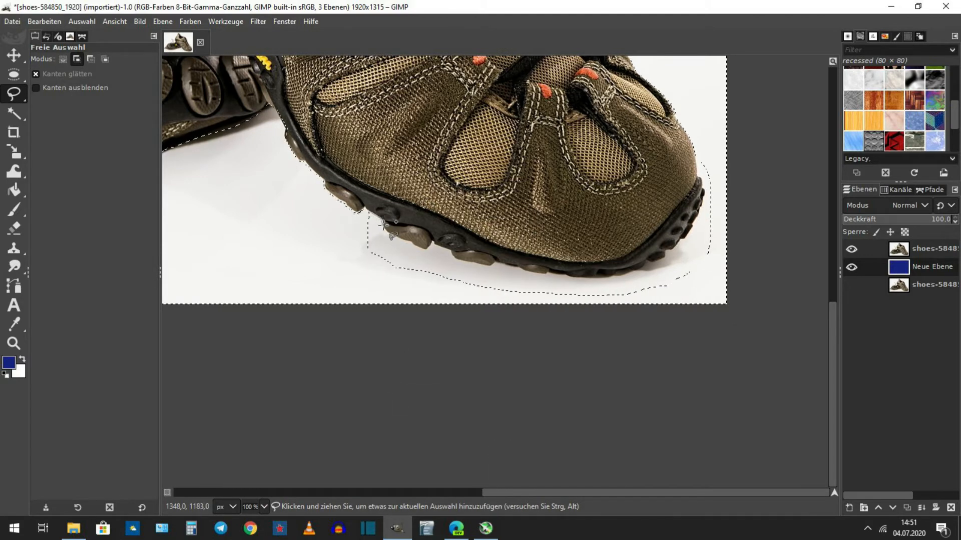
Step: Trace the upright shoe's front sole and toe with Free Select and add the background outside that edge to the selection
{"action": "left_click", "coordinate": [419, 249]}
{"action": "left_click", "coordinate": [425, 252]}
{"action": "left_click", "coordinate": [432, 243]}
{"action": "left_click", "coordinate": [436, 244]}
{"action": "left_click", "coordinate": [441, 250]}
{"action": "left_click", "coordinate": [448, 250]}
{"action": "left_click", "coordinate": [454, 257]}
{"action": "left_click", "coordinate": [463, 259]}
{"action": "left_click", "coordinate": [469, 265]}
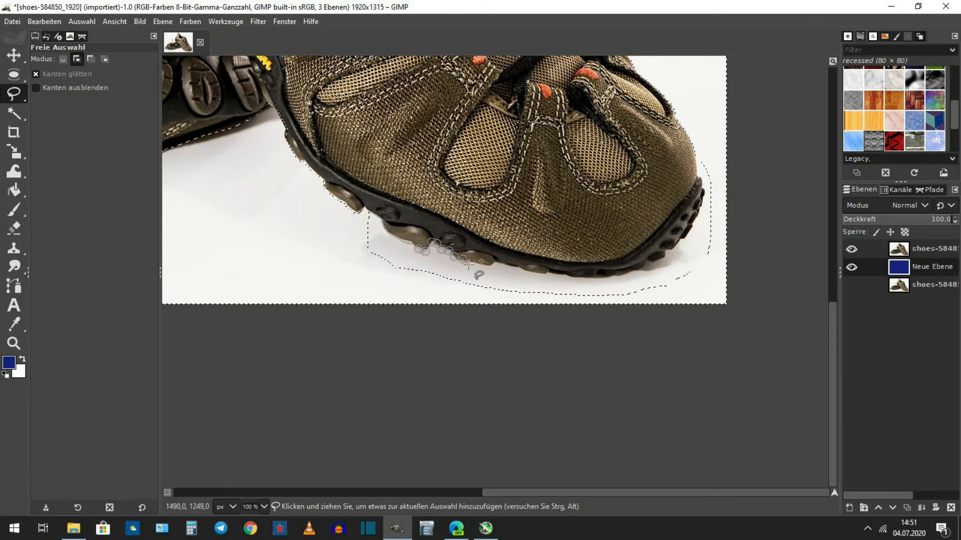
{"action": "left_click_drag", "start_coordinate": [469, 264], "coordinate": [471, 262]}
{"action": "left_click", "coordinate": [483, 265]}
{"action": "left_click", "coordinate": [491, 267]}
{"action": "left_click", "coordinate": [509, 266]}
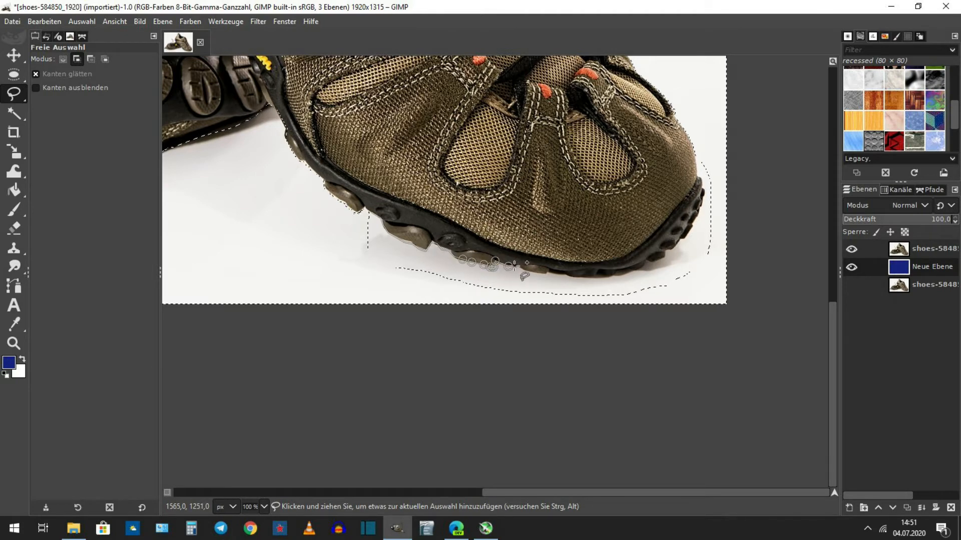
{"action": "left_click", "coordinate": [521, 268]}
{"action": "left_click", "coordinate": [532, 273]}
{"action": "left_click", "coordinate": [554, 274]}
{"action": "left_click", "coordinate": [565, 275]}
{"action": "left_click", "coordinate": [578, 276]}
{"action": "left_click", "coordinate": [589, 277]}
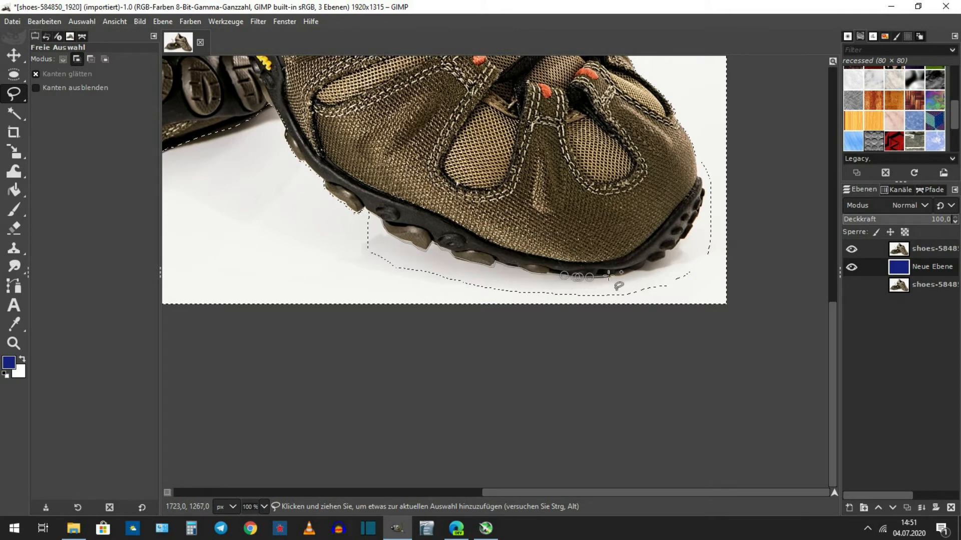
{"action": "left_click", "coordinate": [609, 277]}
{"action": "left_click", "coordinate": [622, 270]}
{"action": "left_click", "coordinate": [629, 272]}
{"action": "left_click", "coordinate": [638, 269]}
{"action": "left_click", "coordinate": [648, 266]}
{"action": "left_click", "coordinate": [654, 263]}
{"action": "left_click", "coordinate": [662, 259]}
{"action": "left_click", "coordinate": [673, 249]}
{"action": "left_click", "coordinate": [680, 243]}
{"action": "left_click", "coordinate": [686, 235]}
{"action": "left_click", "coordinate": [695, 218]}
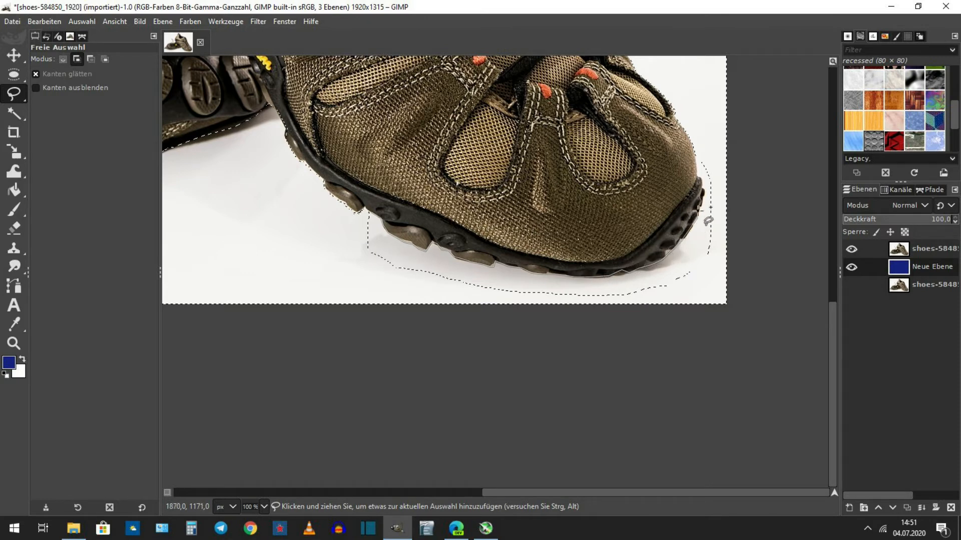
{"action": "left_click", "coordinate": [699, 209]}
{"action": "left_click", "coordinate": [702, 194]}
{"action": "left_click", "coordinate": [703, 184]}
{"action": "left_click", "coordinate": [700, 178]}
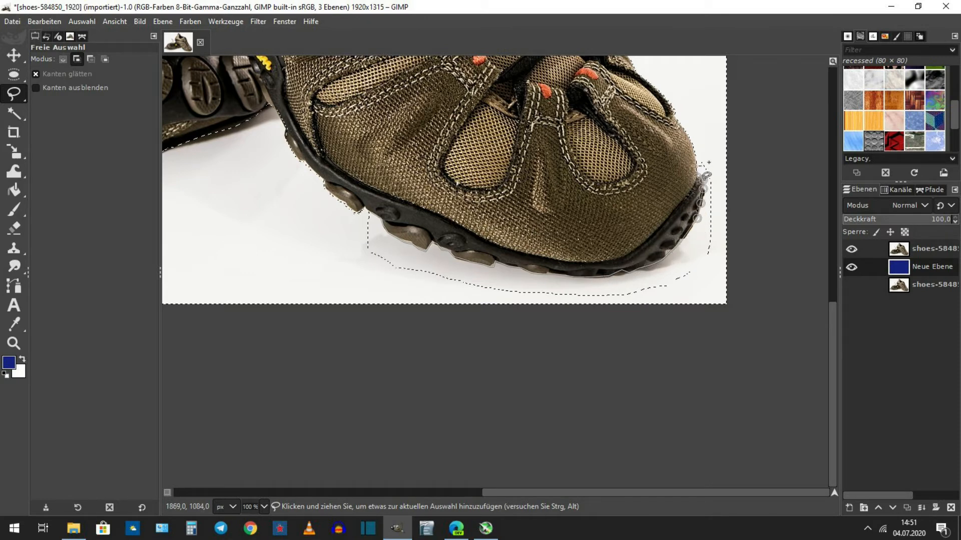
{"action": "left_click", "coordinate": [696, 160]}
{"action": "left_click", "coordinate": [698, 144]}
{"action": "left_click", "coordinate": [711, 146]}
{"action": "mouse_move", "coordinate": [723, 150]}
{"action": "left_mouse_down"}
{"action": "mouse_move", "coordinate": [752, 234]}
{"action": "mouse_move", "coordinate": [752, 340]}
{"action": "mouse_move", "coordinate": [611, 377]}
{"action": "mouse_move", "coordinate": [431, 363]}
{"action": "mouse_move", "coordinate": [345, 347]}
{"action": "mouse_move", "coordinate": [335, 315]}
{"action": "left_mouse_up"}
{"action": "left_click", "coordinate": [336, 234]}
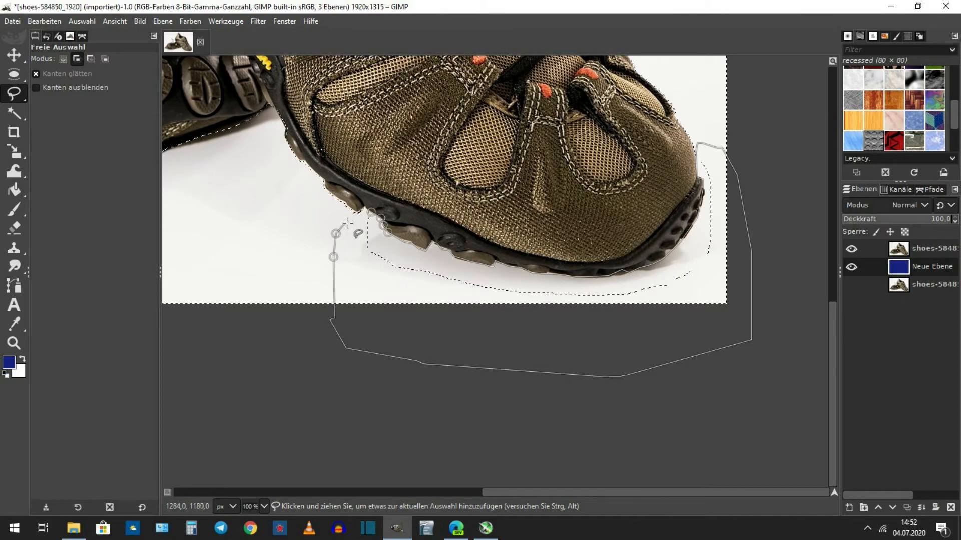
{"action": "key", "text": "Return"}
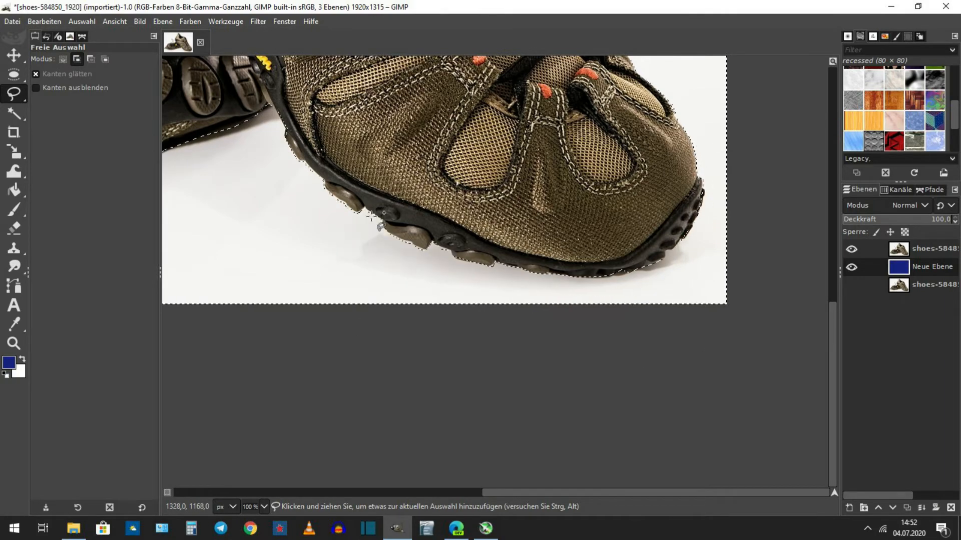
Step: Check the selection outline along both shoes' lower edges, including with the whole image fitted in the window
{"action": "left_click_drag", "start_coordinate": [599, 78], "coordinate": [681, 351]}
{"action": "left_click_drag", "start_coordinate": [481, 255], "coordinate": [670, 351]}
{"action": "left_click_drag", "start_coordinate": [273, 221], "coordinate": [477, 157]}
{"action": "left_click_drag", "start_coordinate": [375, 198], "coordinate": [543, 73]}
{"action": "left_click_drag", "start_coordinate": [490, 189], "coordinate": [393, 58]}
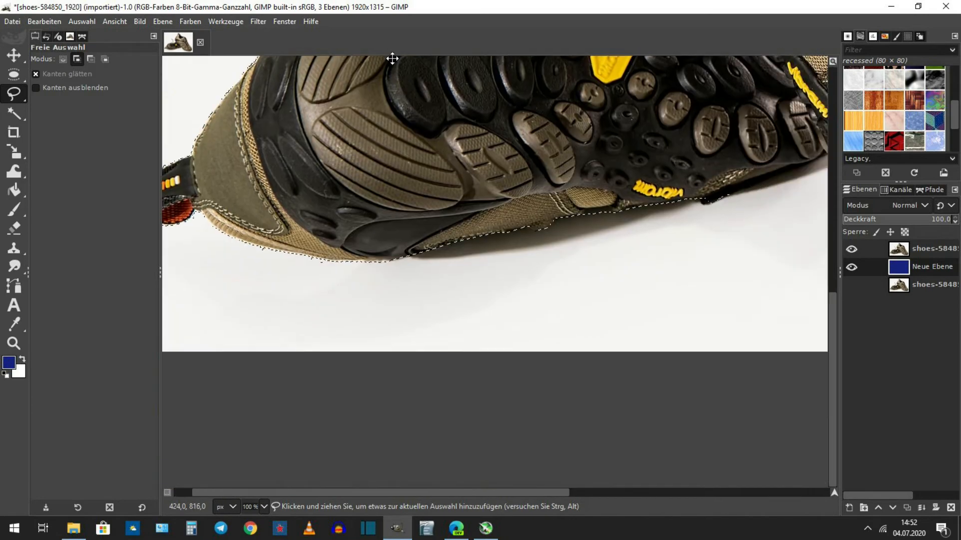
{"action": "left_click_drag", "start_coordinate": [639, 212], "coordinate": [436, 202]}
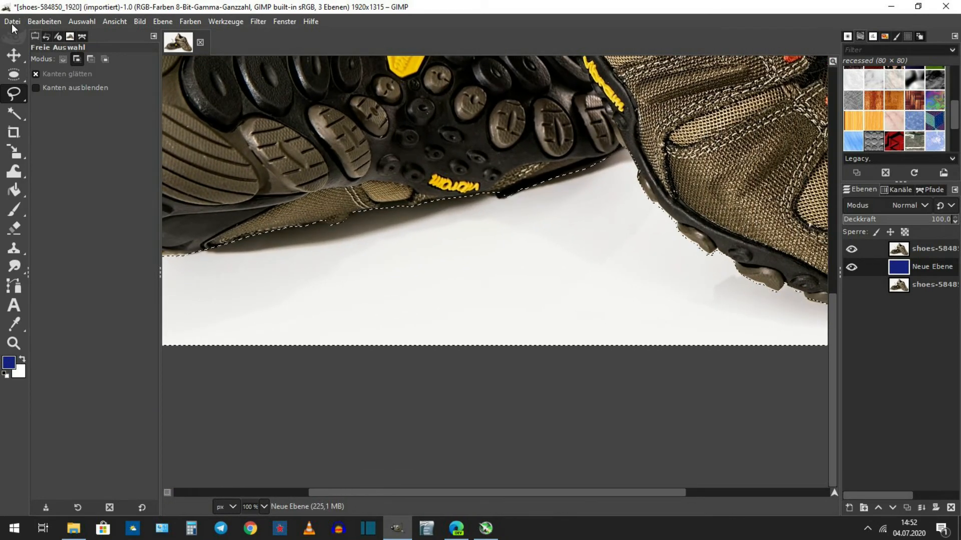
{"action": "key", "text": "shift+ctrl+j"}
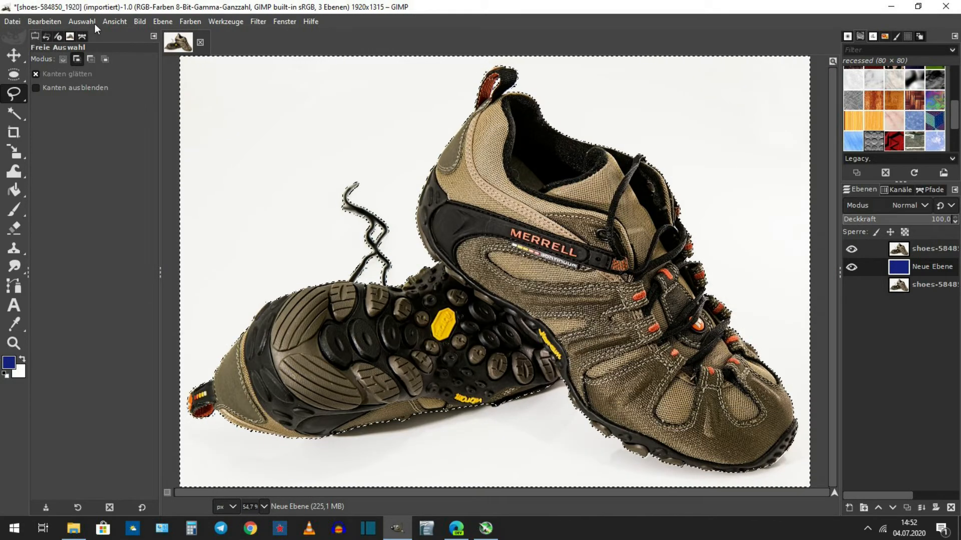
{"action": "left_click", "coordinate": [113, 22]}
{"action": "mouse_move", "coordinate": [125, 79]}
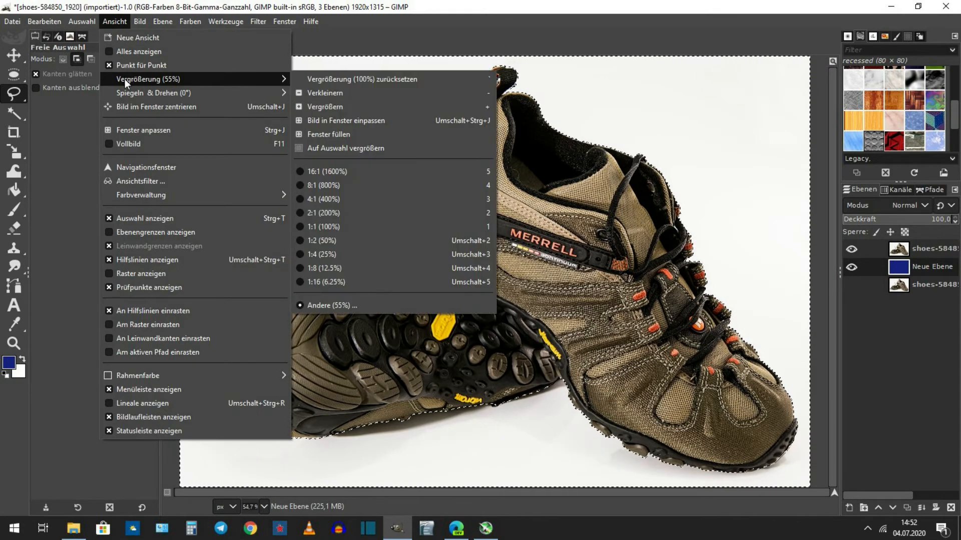
{"action": "left_click", "coordinate": [571, 6]}
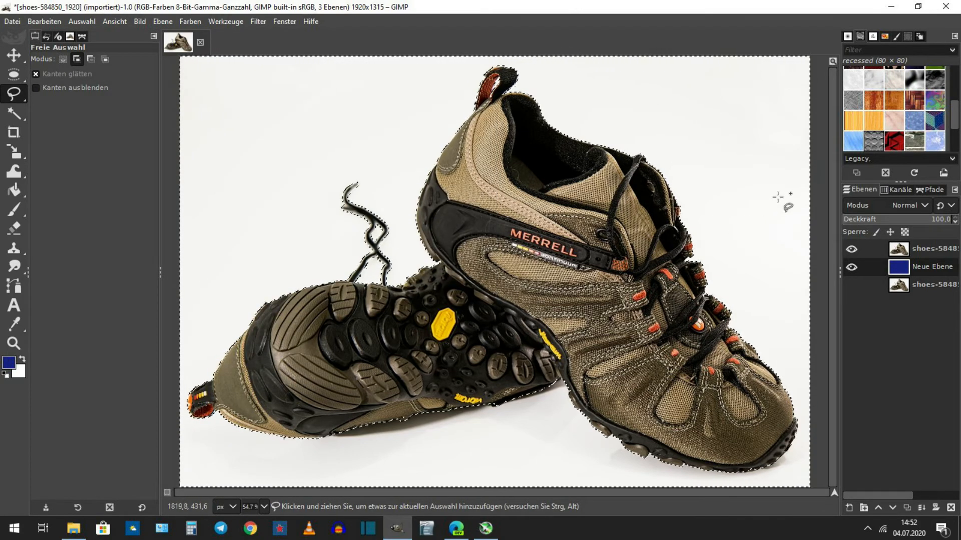
Step: Add a layer mask initialized from the selection to the top shoe copy layer, and clear the selection
{"action": "left_click", "coordinate": [896, 246]}
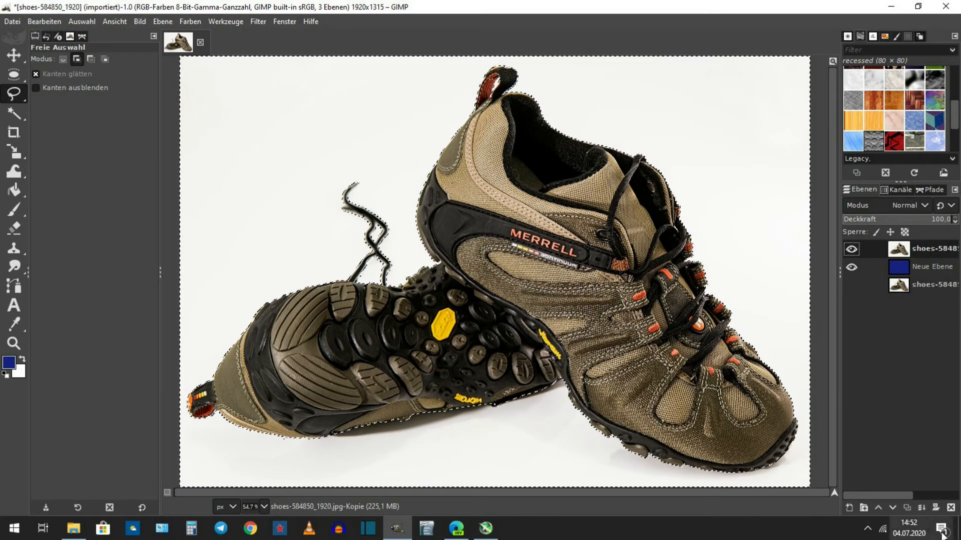
{"action": "left_click", "coordinate": [935, 509]}
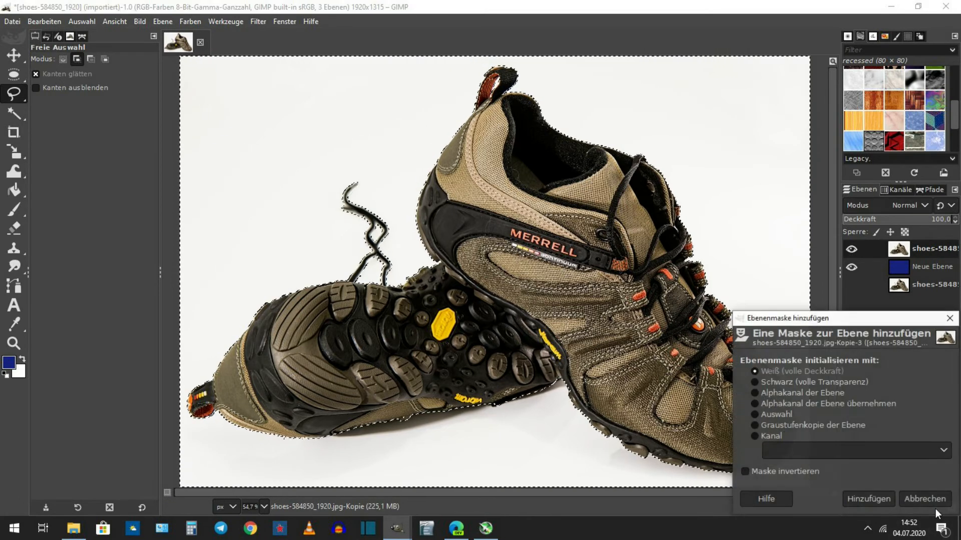
{"action": "left_click", "coordinate": [862, 499]}
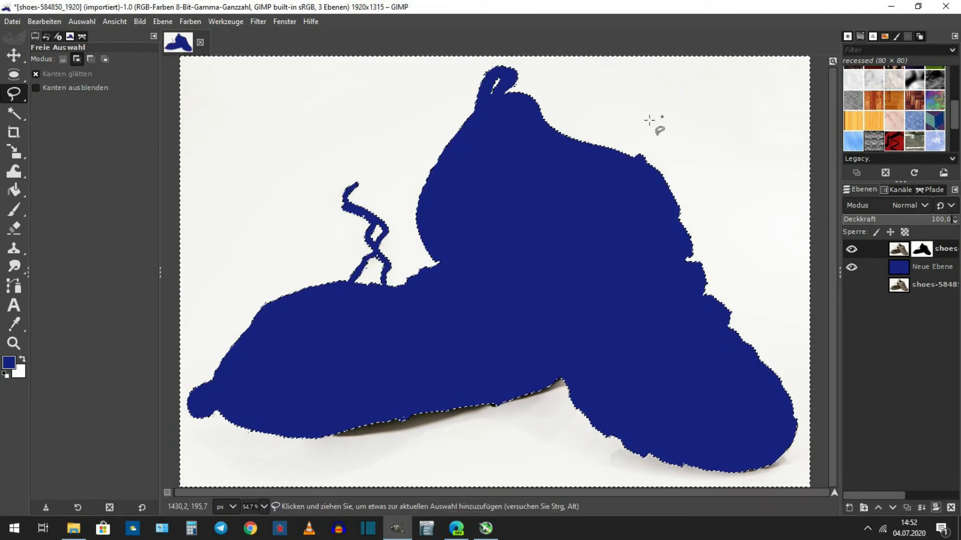
{"action": "left_click", "coordinate": [79, 21]}
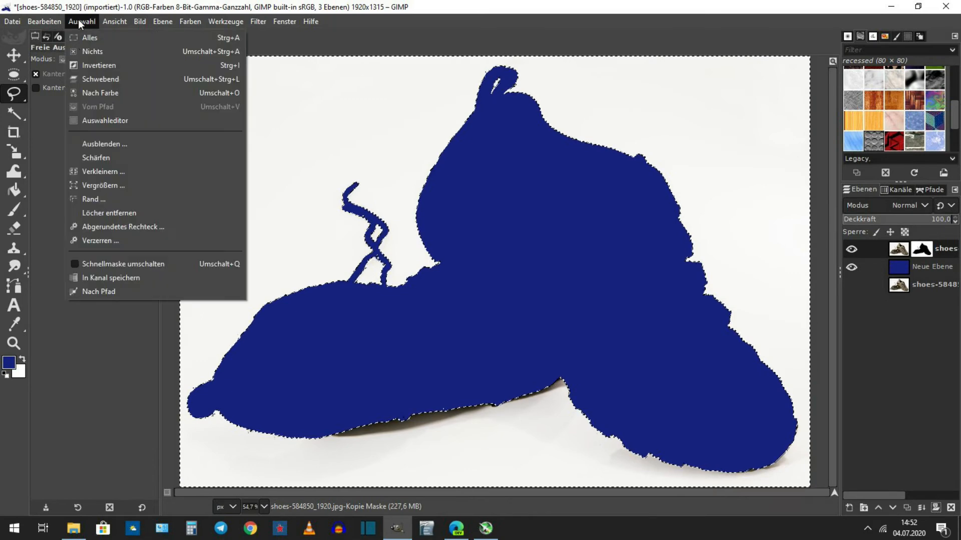
{"action": "left_click", "coordinate": [93, 54]}
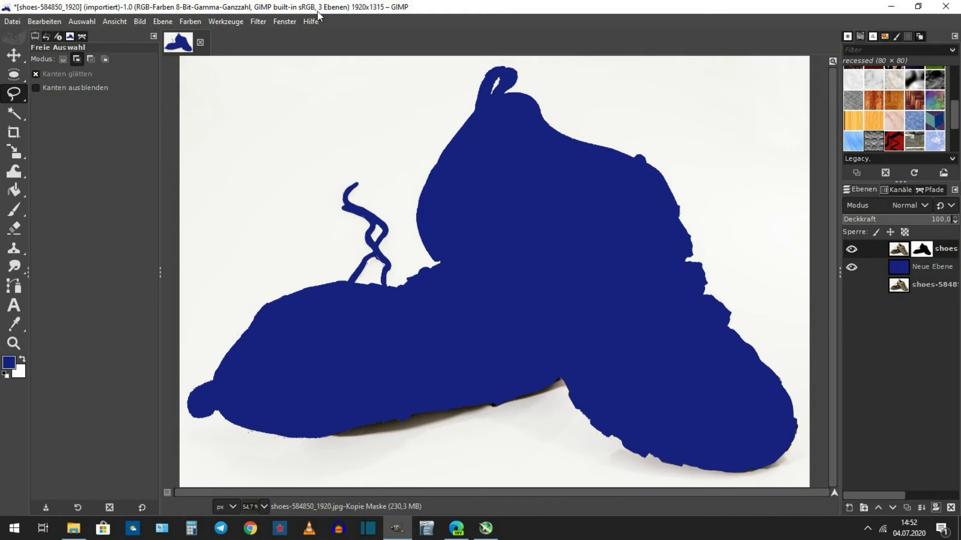
Step: Invert the colours of the top shoe layer's mask and create a selection from that mask
{"action": "left_click", "coordinate": [194, 22]}
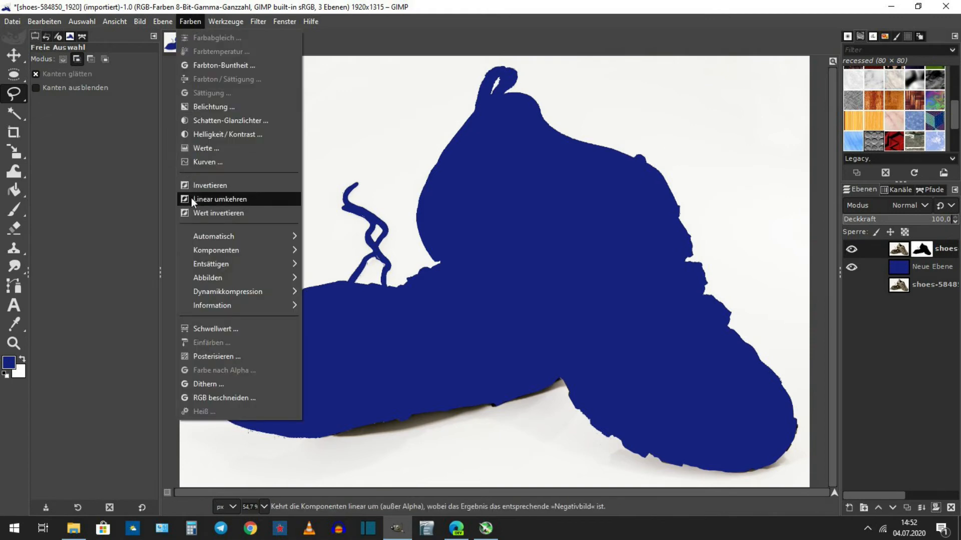
{"action": "left_click", "coordinate": [192, 183]}
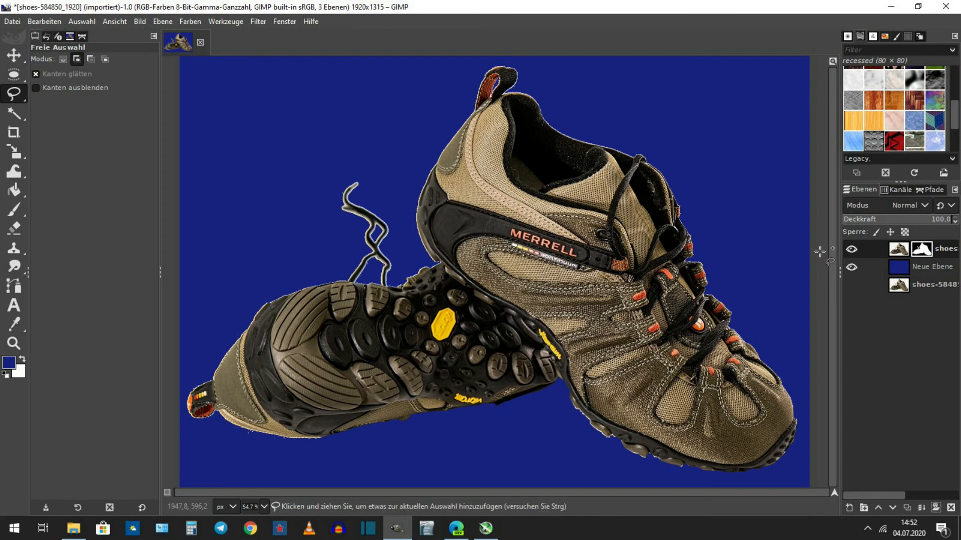
{"action": "right_click", "coordinate": [920, 251]}
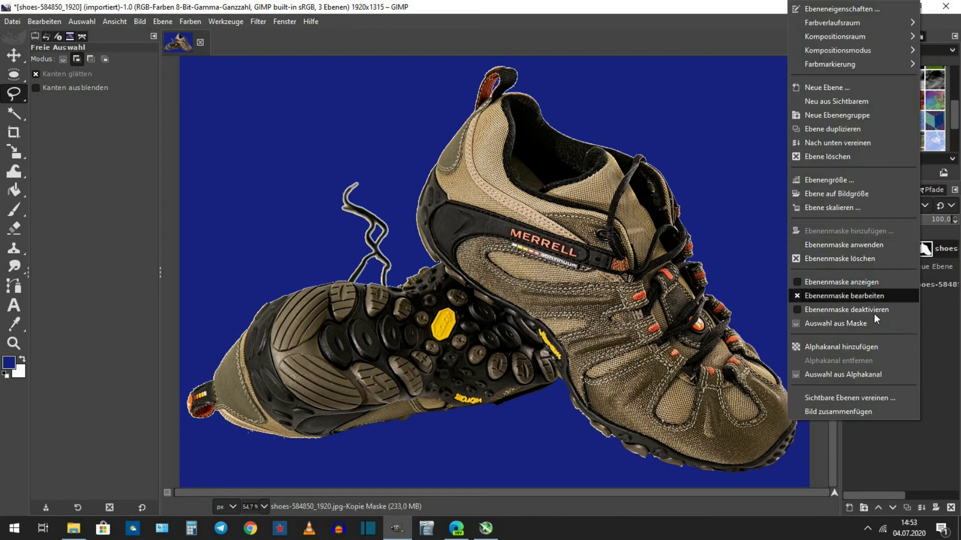
{"action": "left_click", "coordinate": [825, 323]}
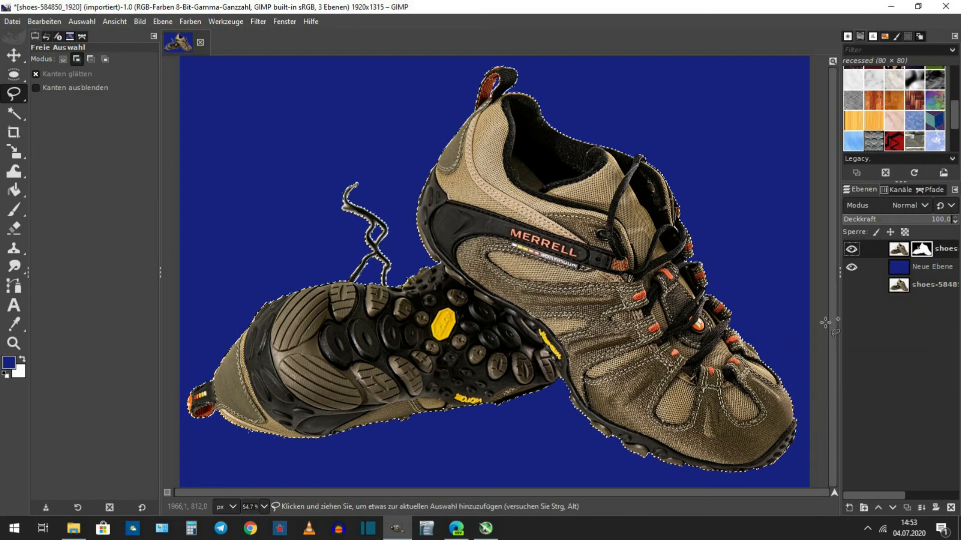
Step: Shrink the shoe selection by 2 px and invert it to cover the background
{"action": "left_click", "coordinate": [86, 21]}
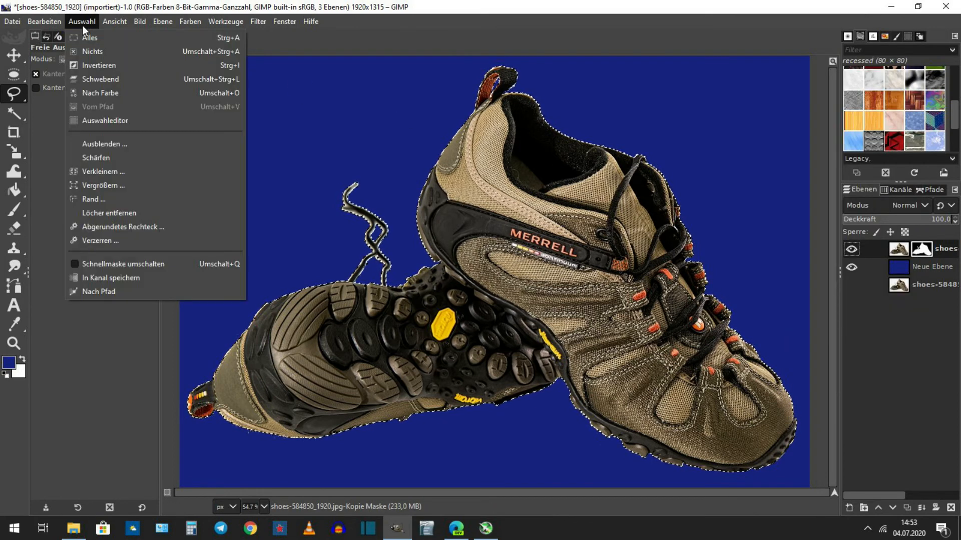
{"action": "left_click", "coordinate": [105, 173]}
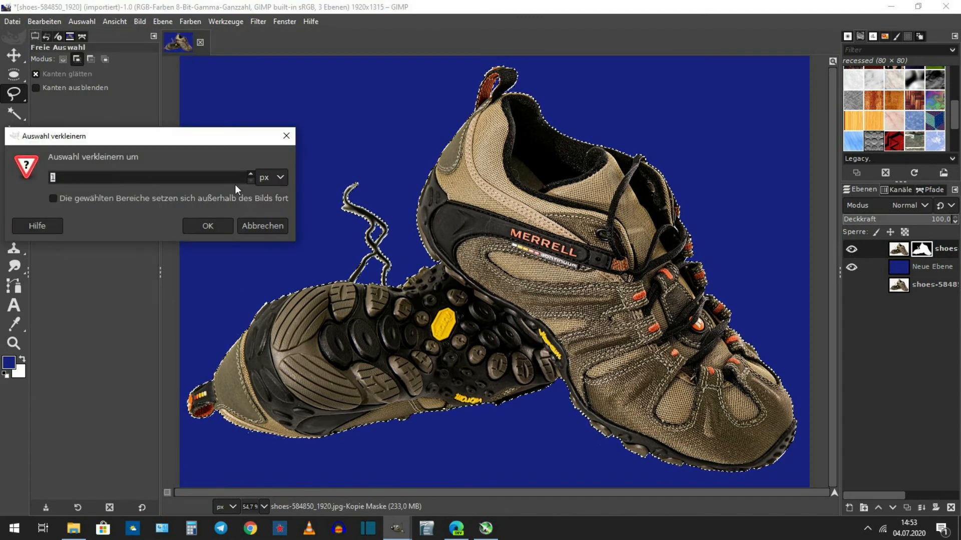
{"action": "left_click", "coordinate": [251, 174]}
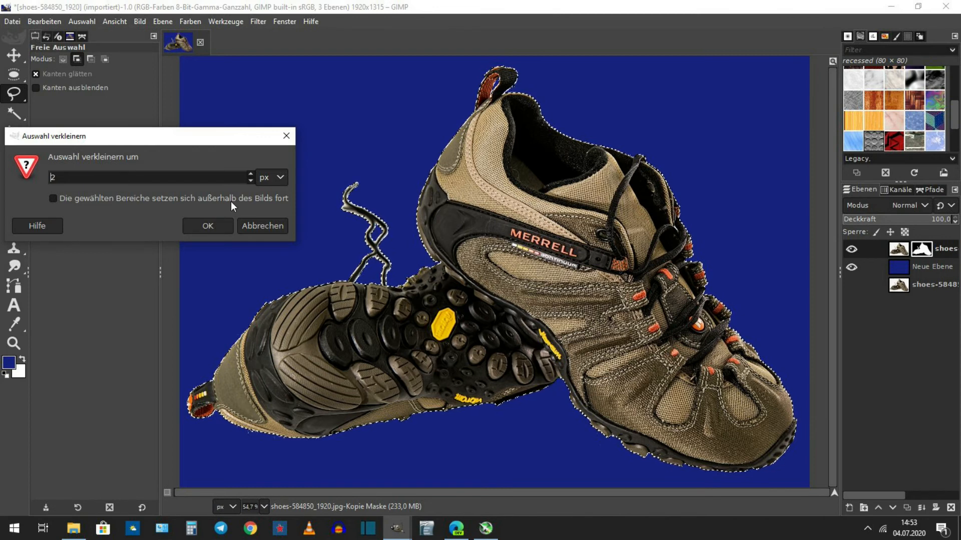
{"action": "left_click", "coordinate": [217, 225]}
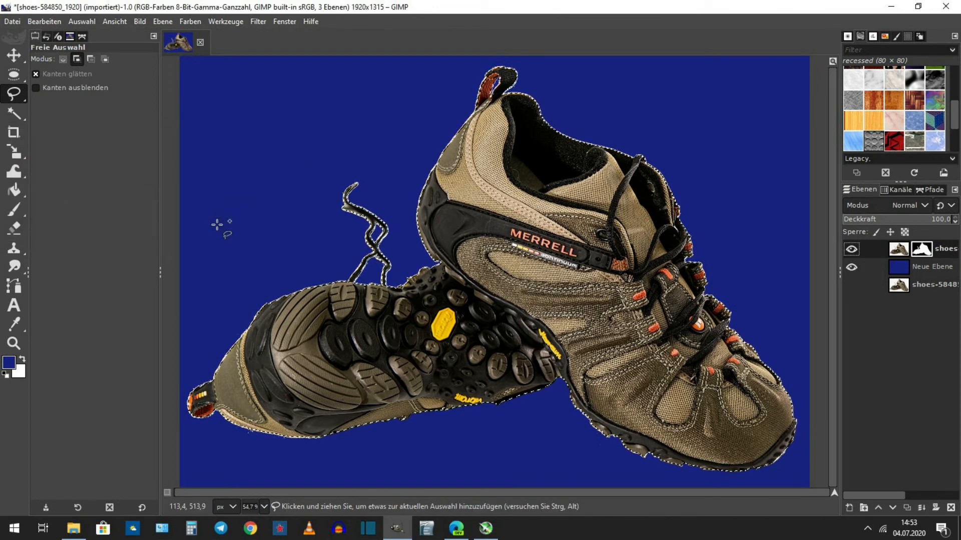
{"action": "left_click", "coordinate": [82, 21]}
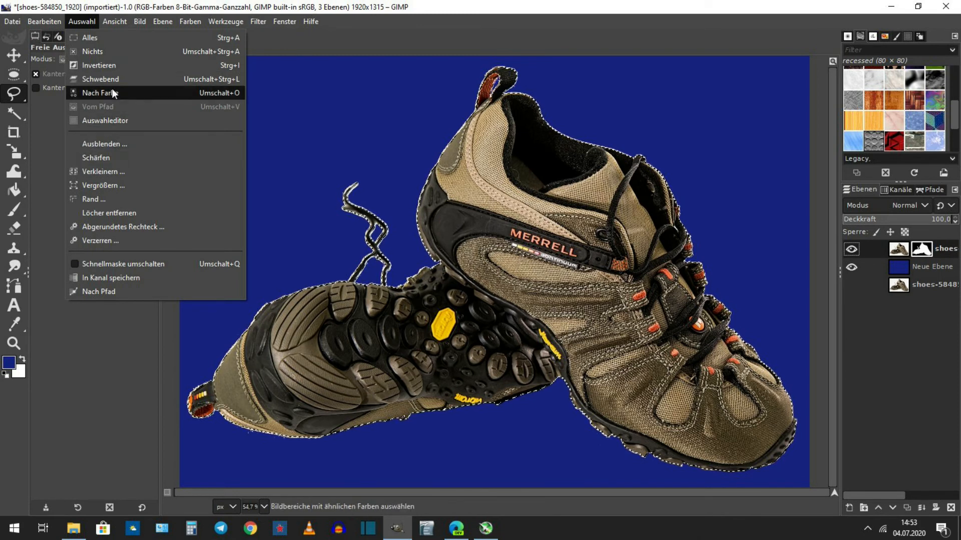
{"action": "left_click", "coordinate": [110, 64]}
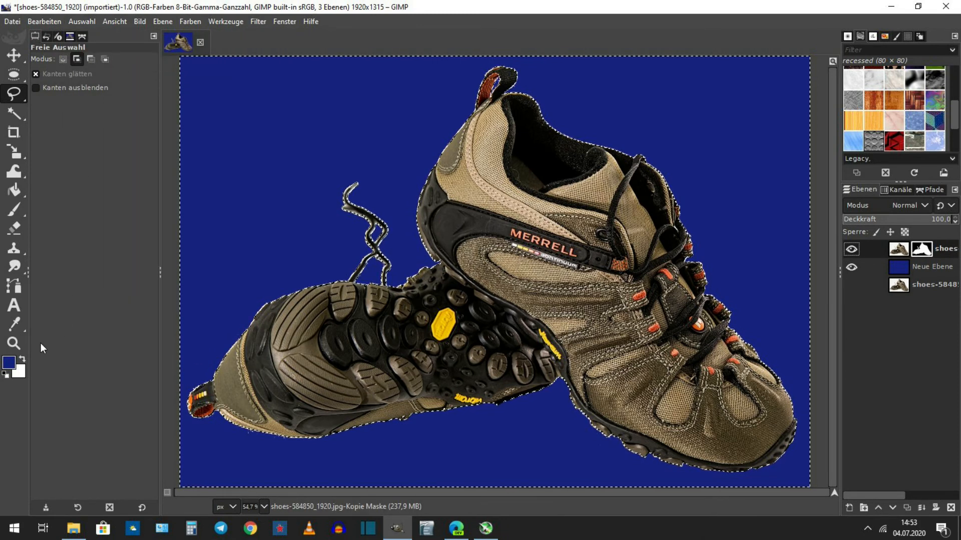
Step: Reset the foreground colour to black, fill the selected background area of the layer mask with it, and clear the selection
{"action": "left_click", "coordinate": [6, 373]}
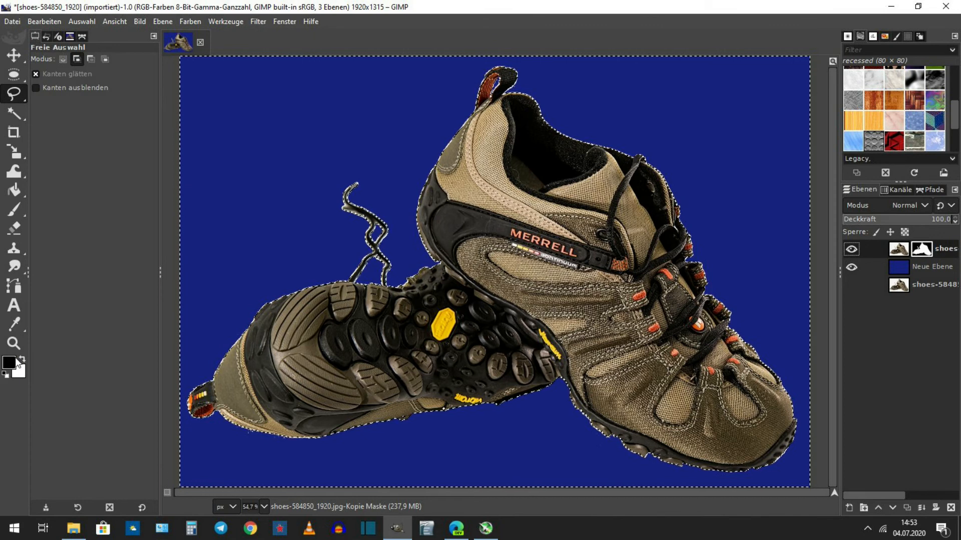
{"action": "mouse_move", "coordinate": [24, 192]}
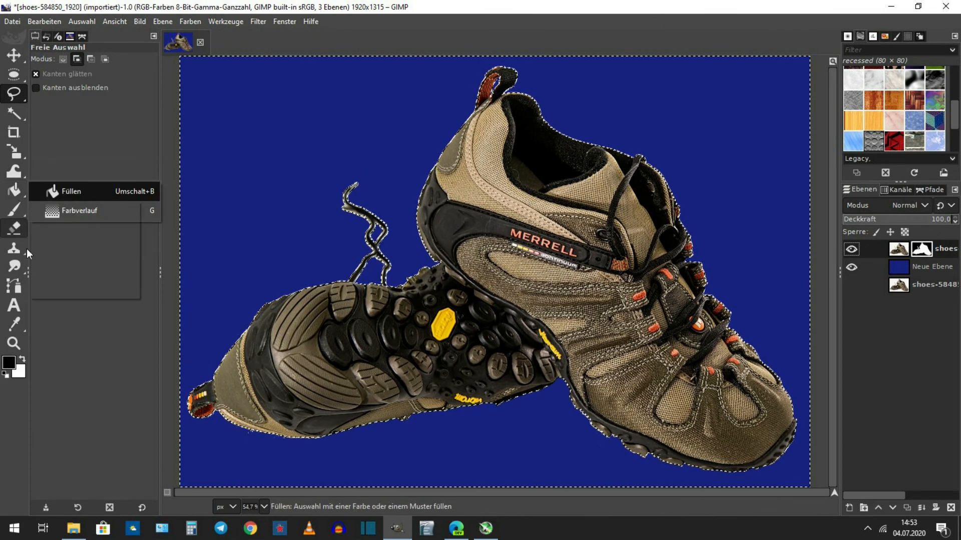
{"action": "left_click_drag", "start_coordinate": [9, 363], "coordinate": [403, 260]}
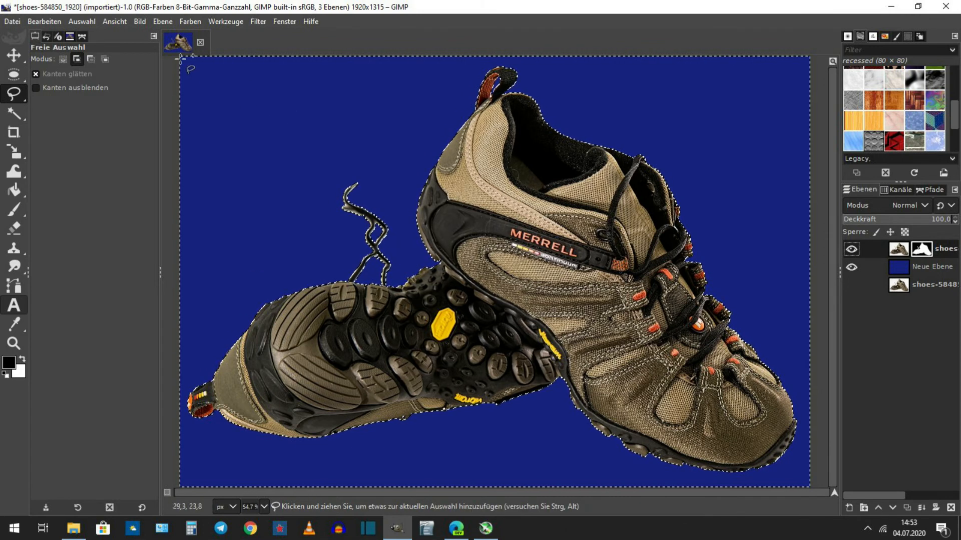
{"action": "left_click", "coordinate": [81, 22]}
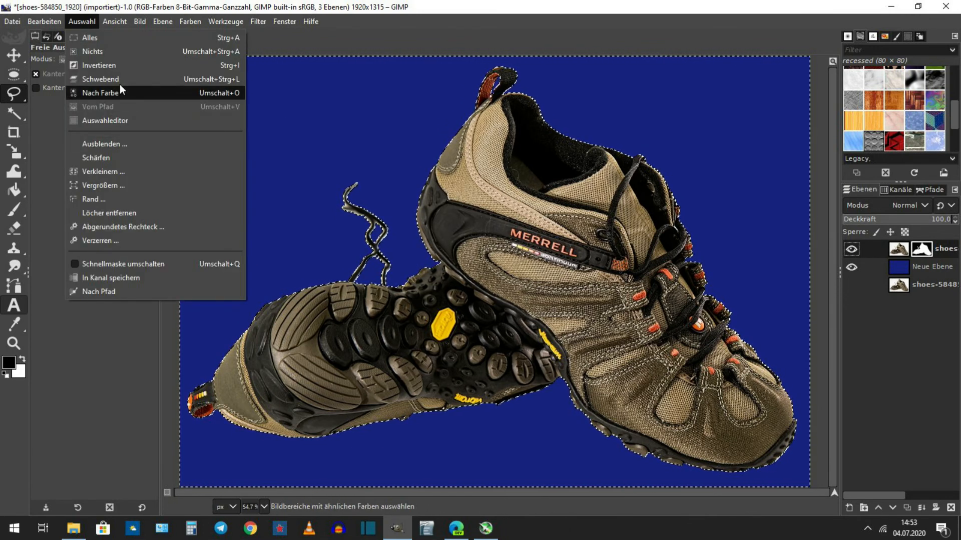
{"action": "left_click", "coordinate": [123, 53]}
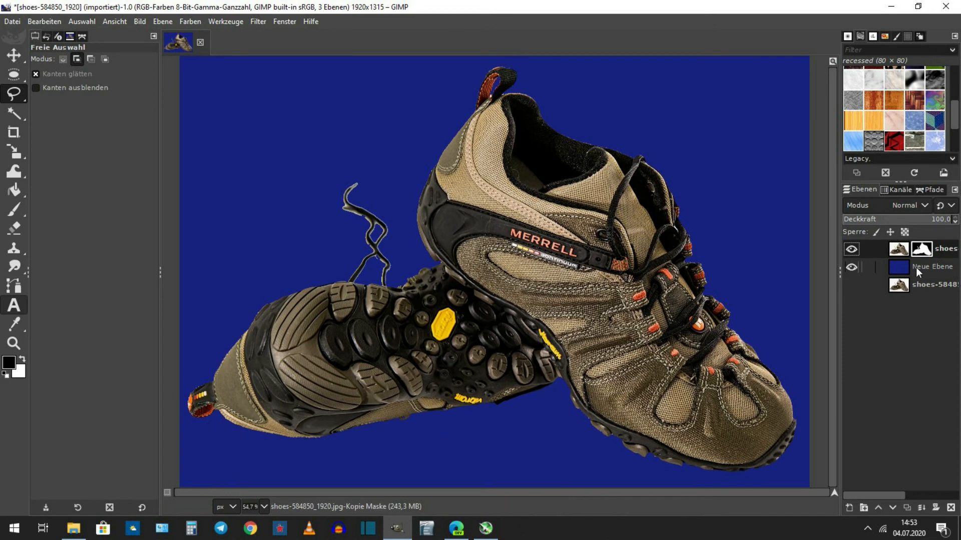
Step: Hide the dark blue layer and save the image in the Freistellen folder as "Schuhe freigestellt ohne schatten"
{"action": "left_click", "coordinate": [851, 266]}
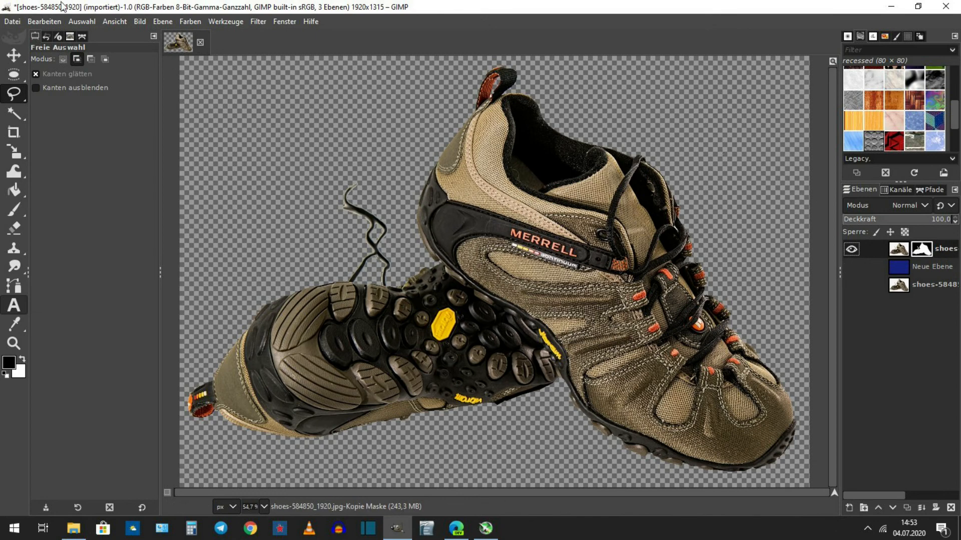
{"action": "left_click", "coordinate": [11, 22]}
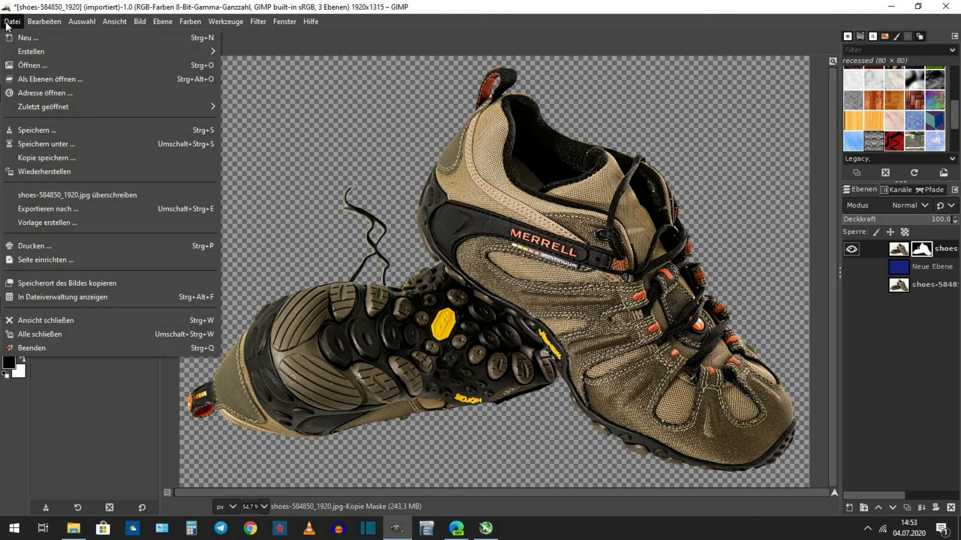
{"action": "left_click", "coordinate": [53, 143]}
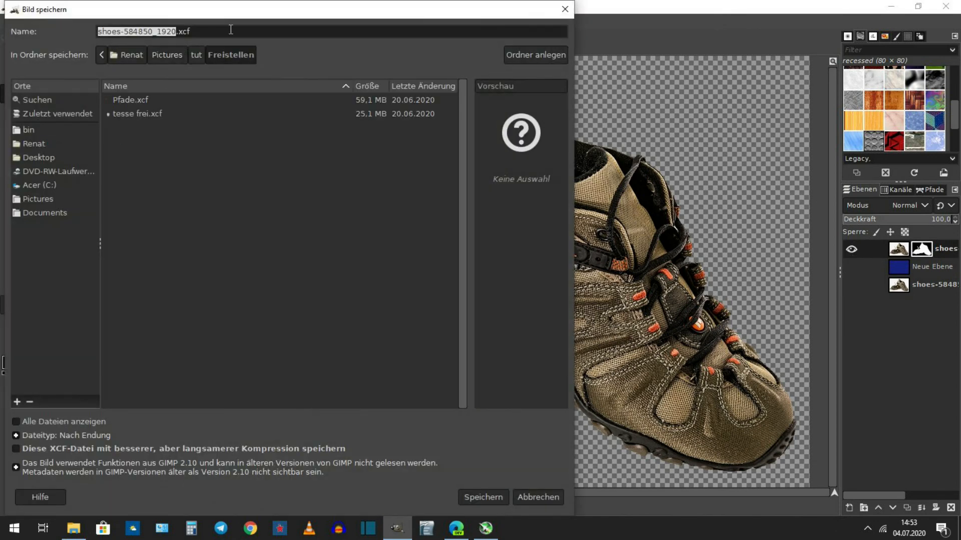
{"action": "left_click", "coordinate": [231, 30]}
{"action": "key", "text": "ctrl+a"}
{"action": "key", "text": "BackSpace"}
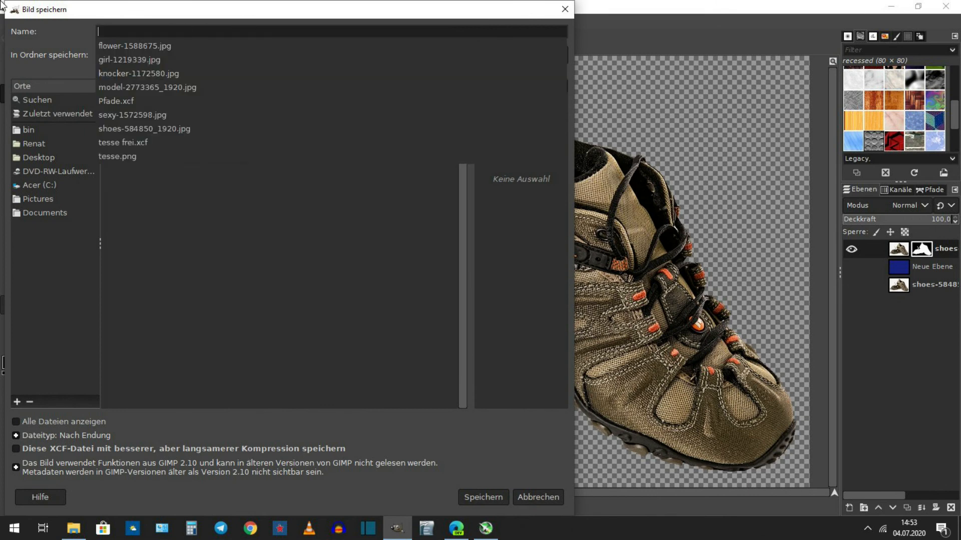
{"action": "type", "text": "Schuhe freigestellt ohn"}
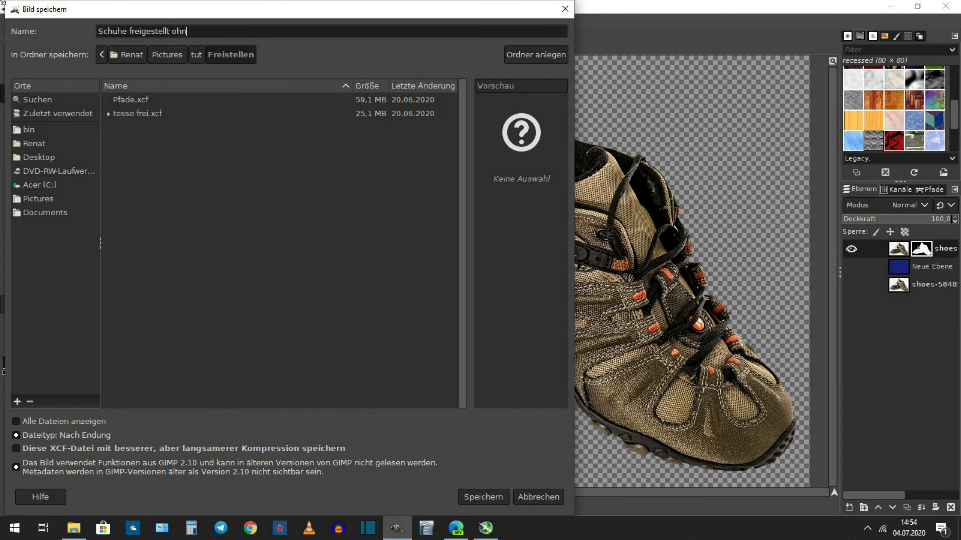
{"action": "type", "text": "e schatten"}
{"action": "key", "text": "Return"}
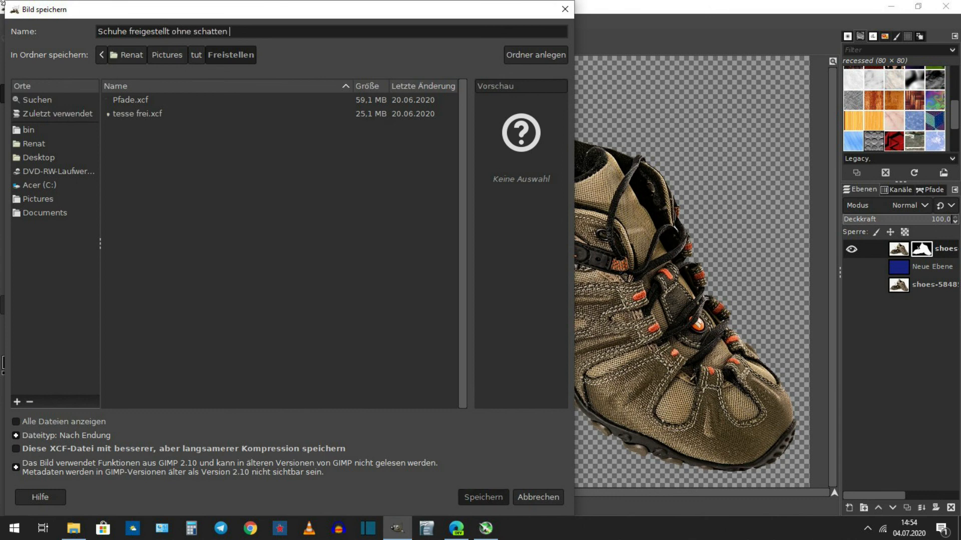